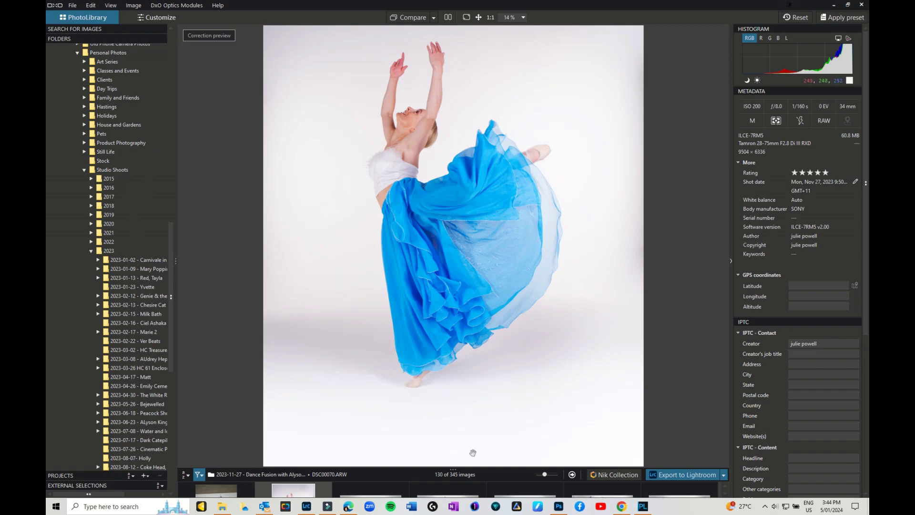
drag(454, 468, 454, 409)
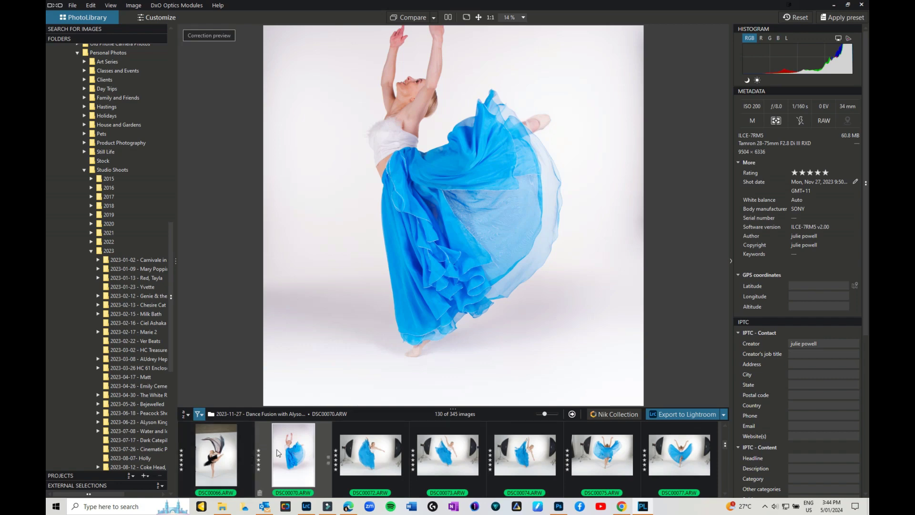
mouse_move(278, 453)
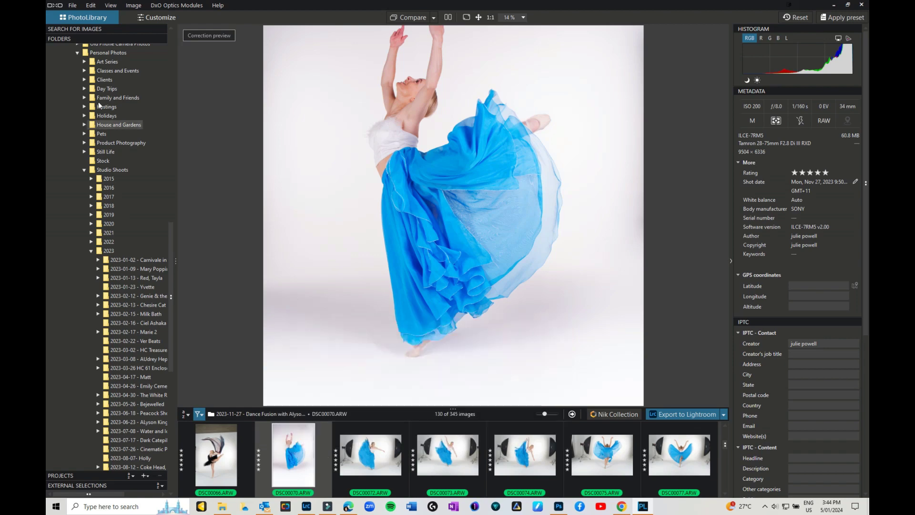
scroll(131, 113, up, 15)
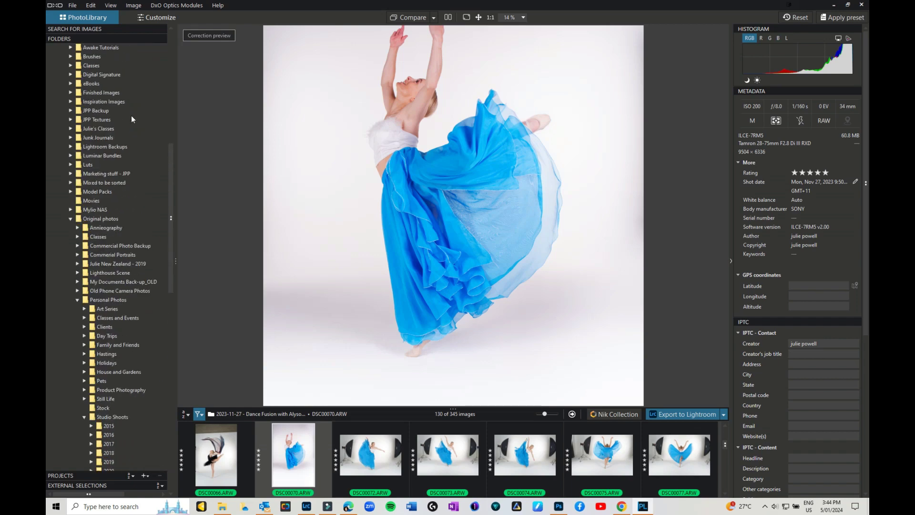
scroll(131, 119, up, 4)
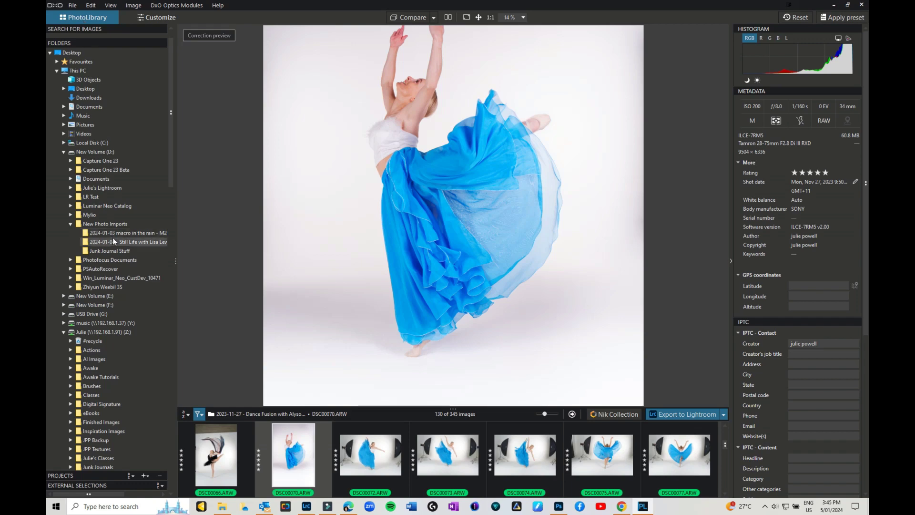
scroll(113, 238, down, 3)
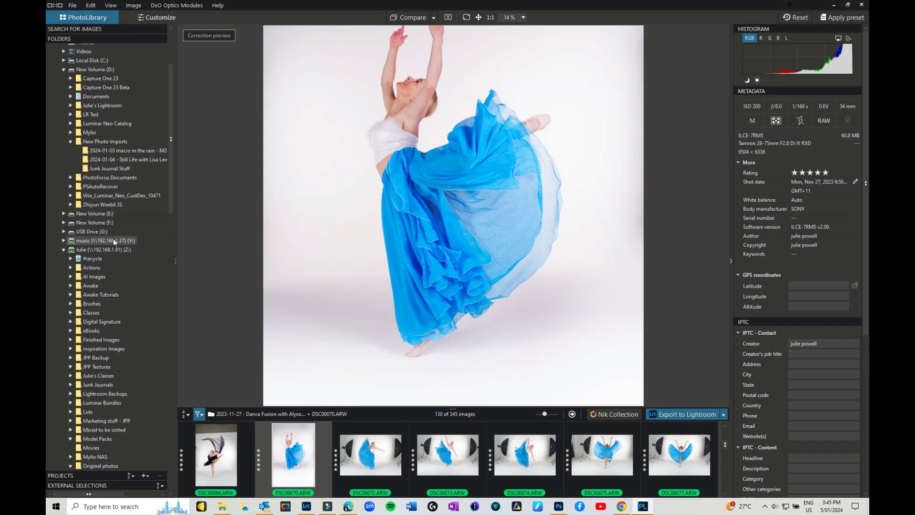
scroll(113, 238, down, 4)
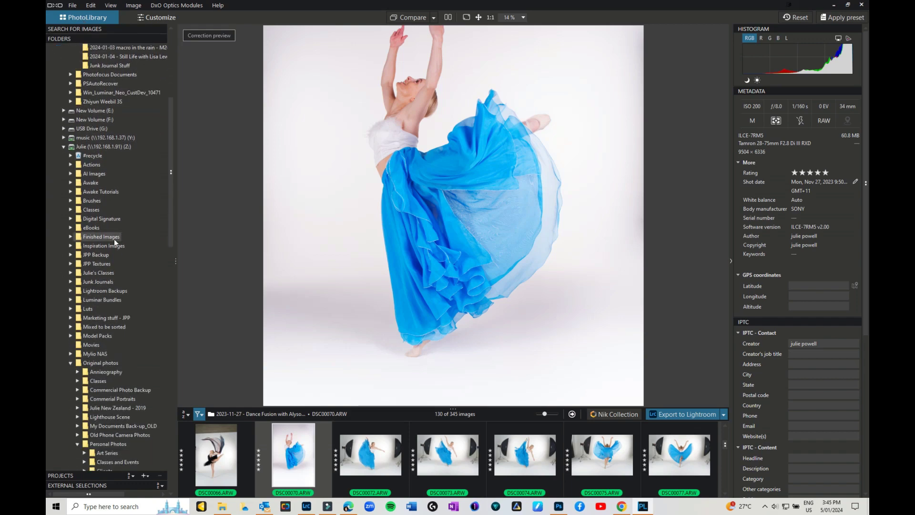
scroll(113, 239, down, 4)
scroll(113, 238, down, 4)
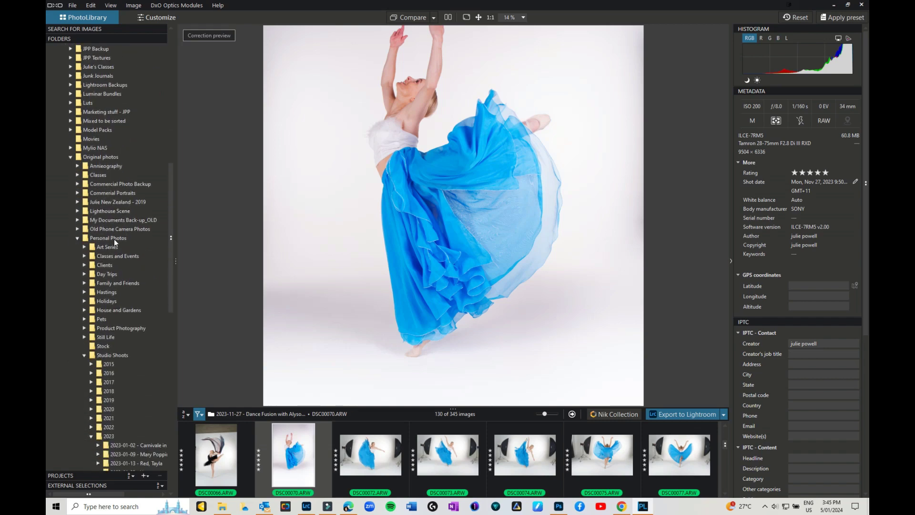
scroll(116, 239, down, 4)
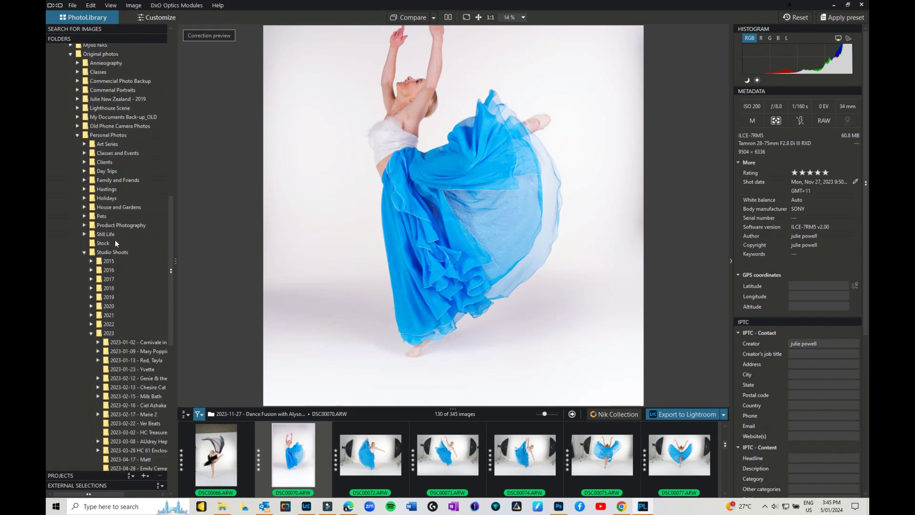
scroll(115, 243, down, 3)
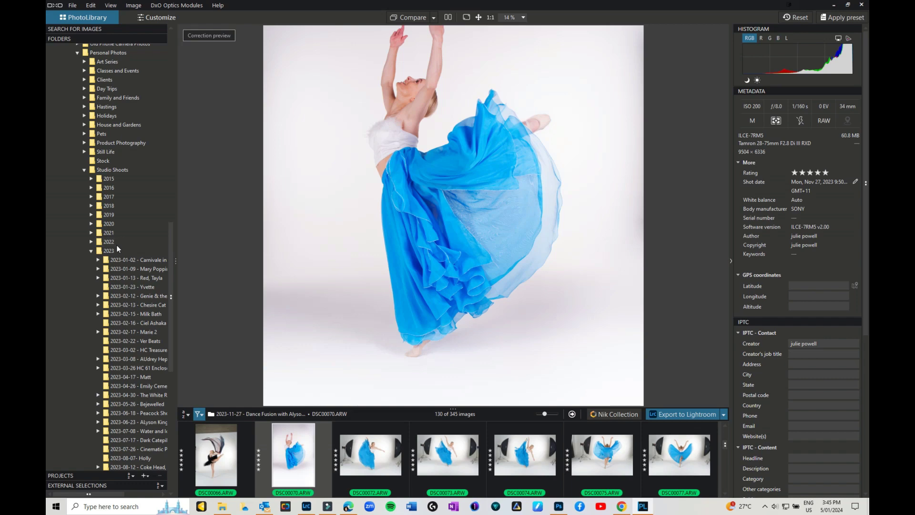
scroll(117, 244, down, 3)
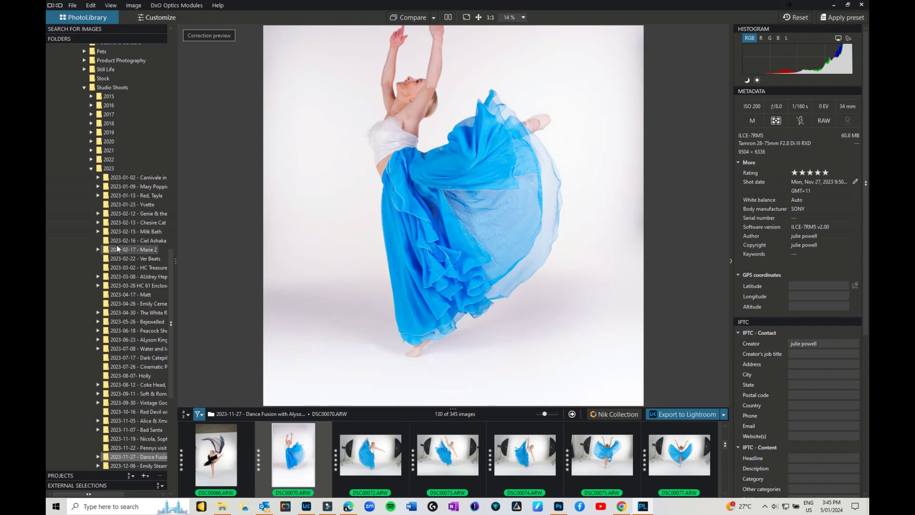
scroll(117, 247, up, 2)
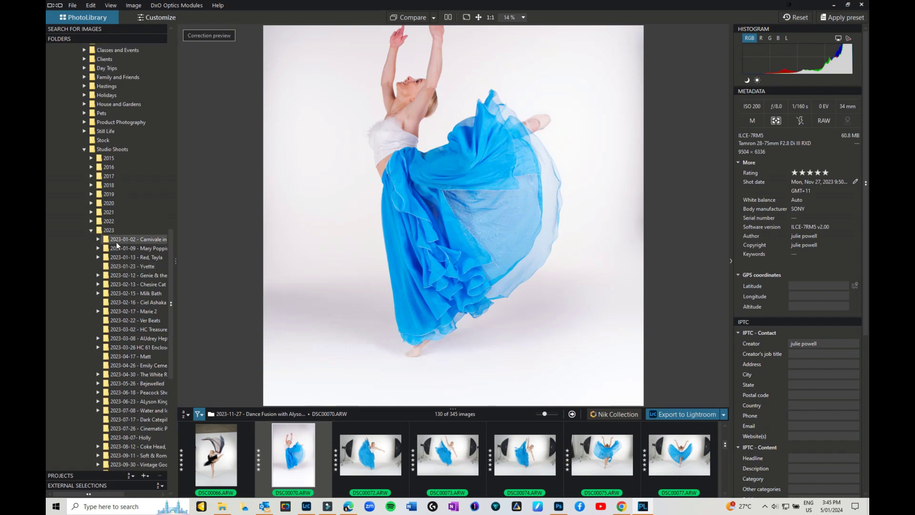
scroll(116, 241, down, 1)
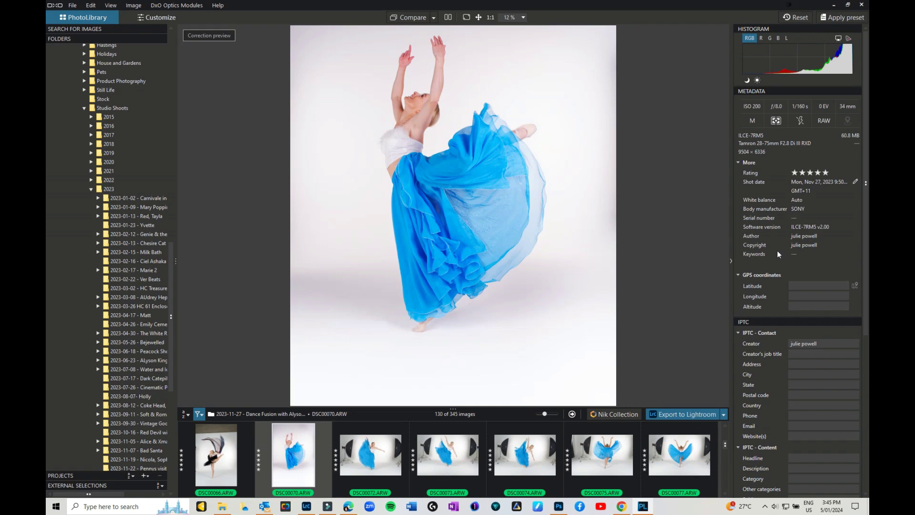
scroll(821, 371, down, 3)
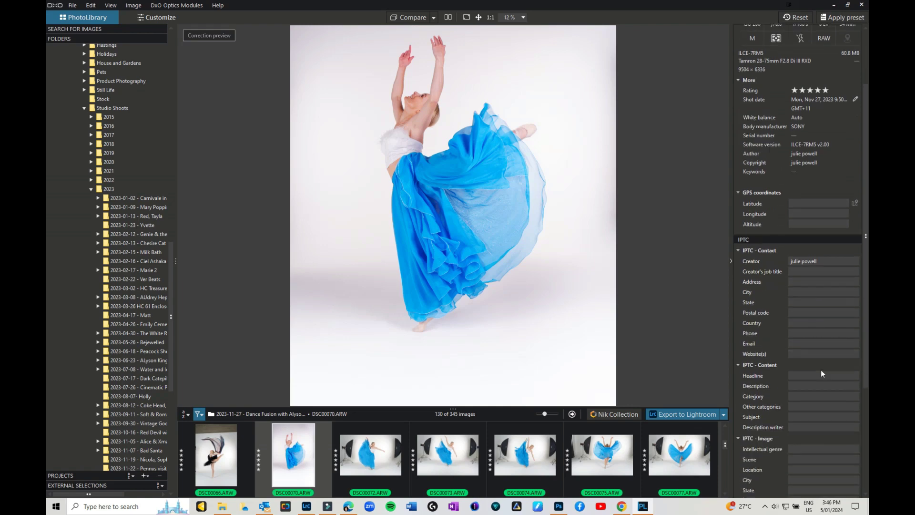
scroll(821, 370, down, 2)
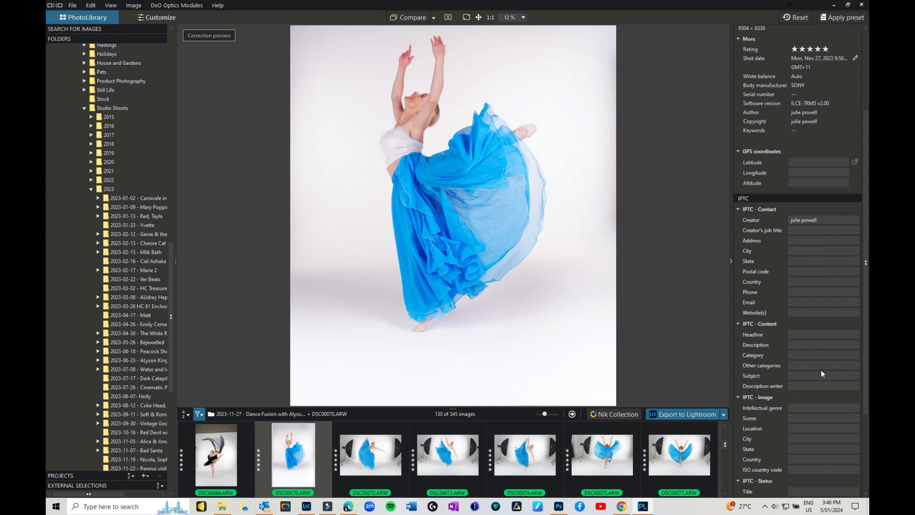
scroll(820, 369, down, 5)
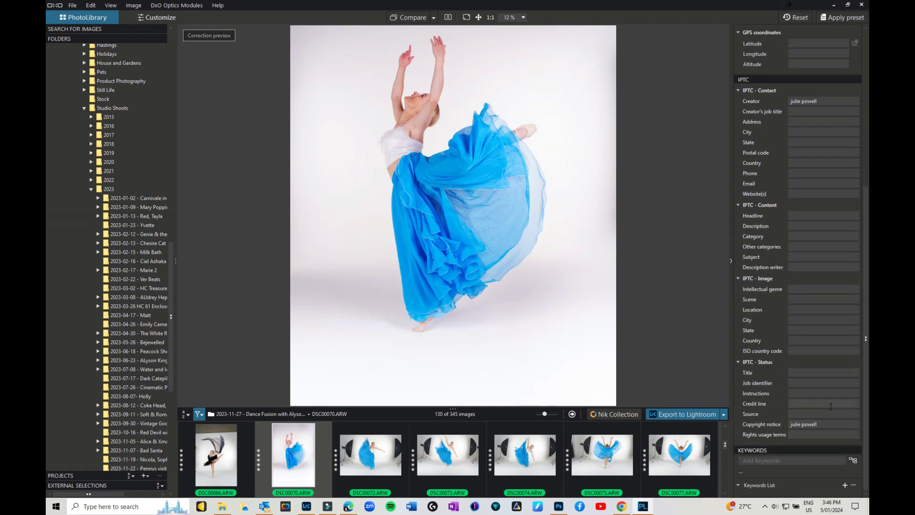
scroll(794, 333, up, 4)
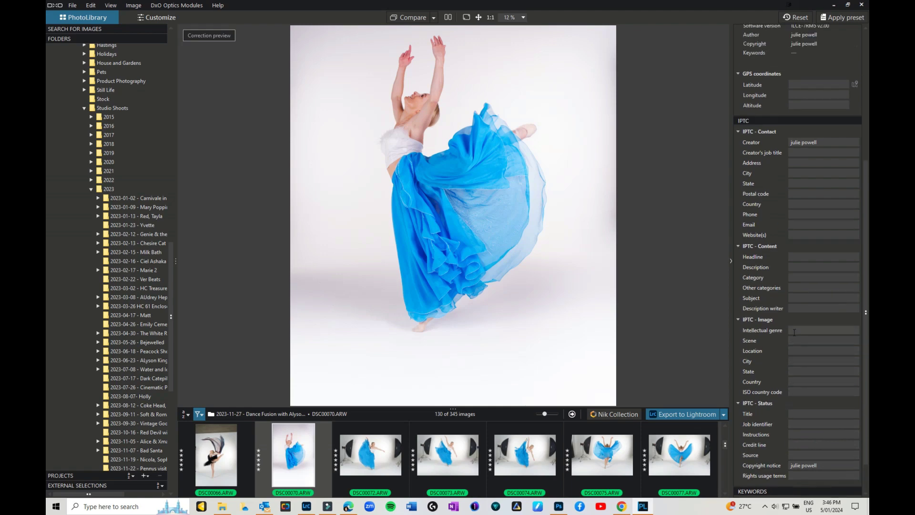
scroll(803, 337, up, 3)
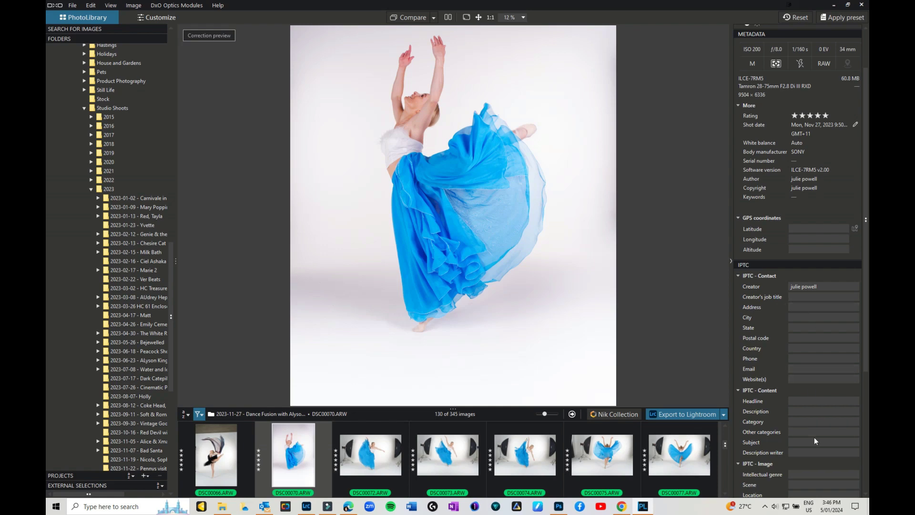
scroll(814, 441, down, 1)
scroll(815, 437, up, 1)
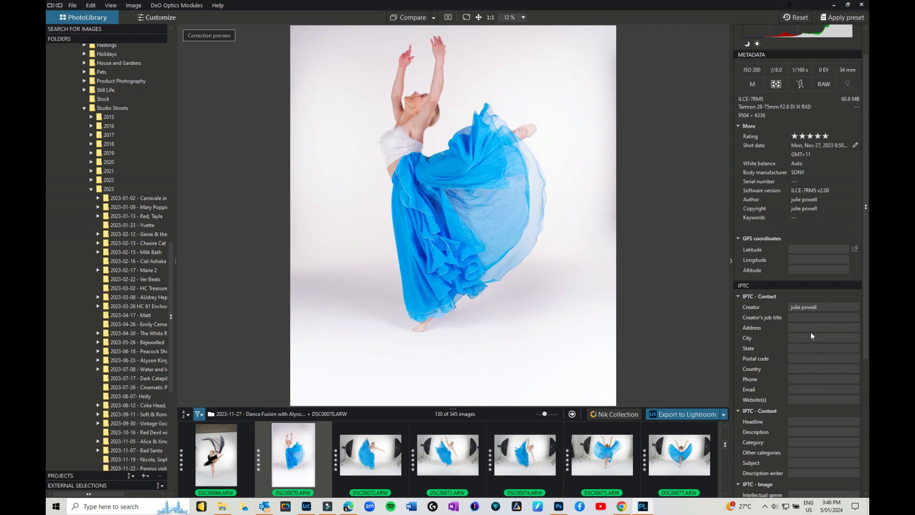
scroll(810, 332, up, 1)
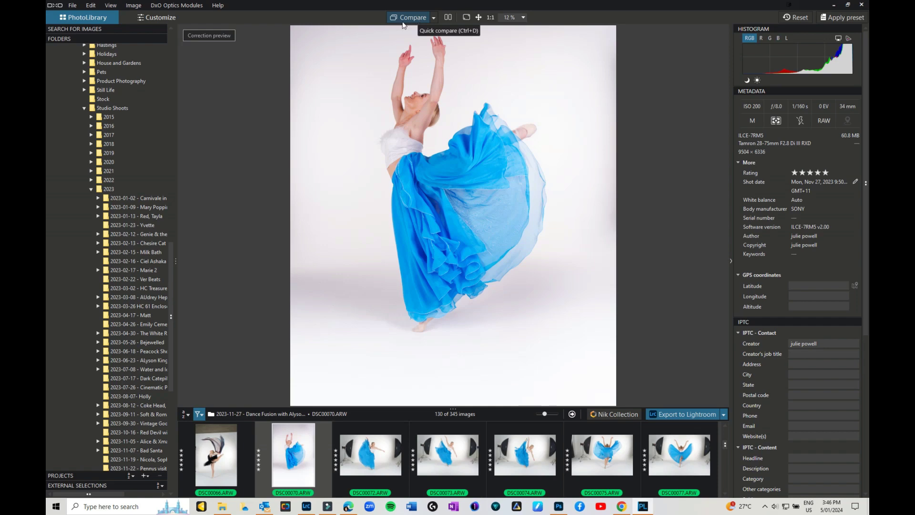
View the dancer photo full screen, then return and fit the whole photo on screen
click(467, 17)
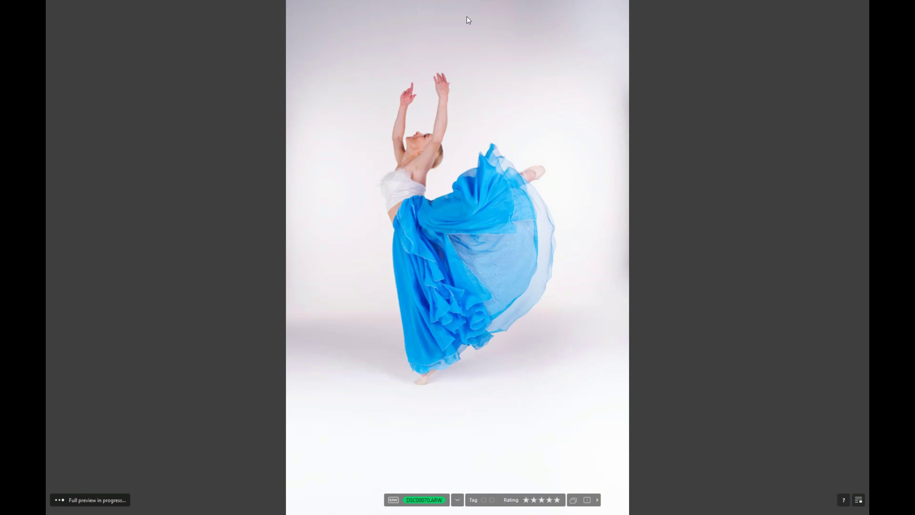
click(467, 19)
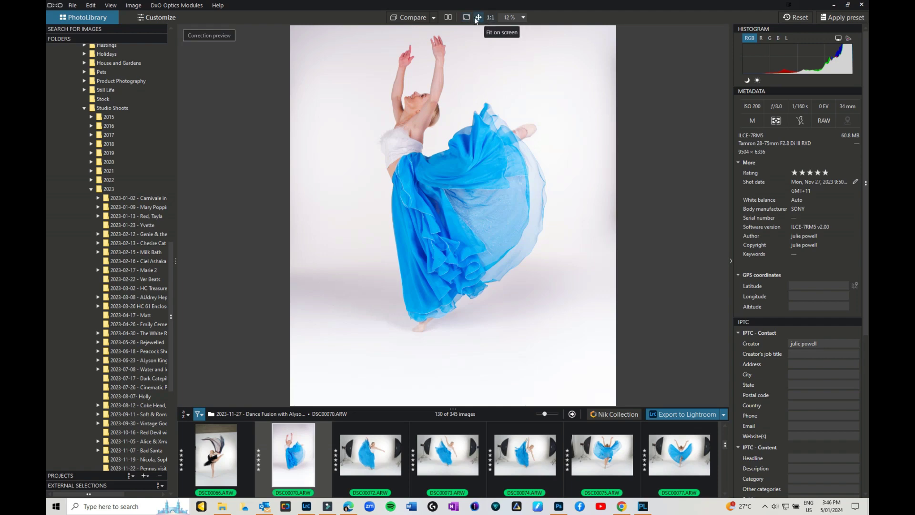
click(477, 18)
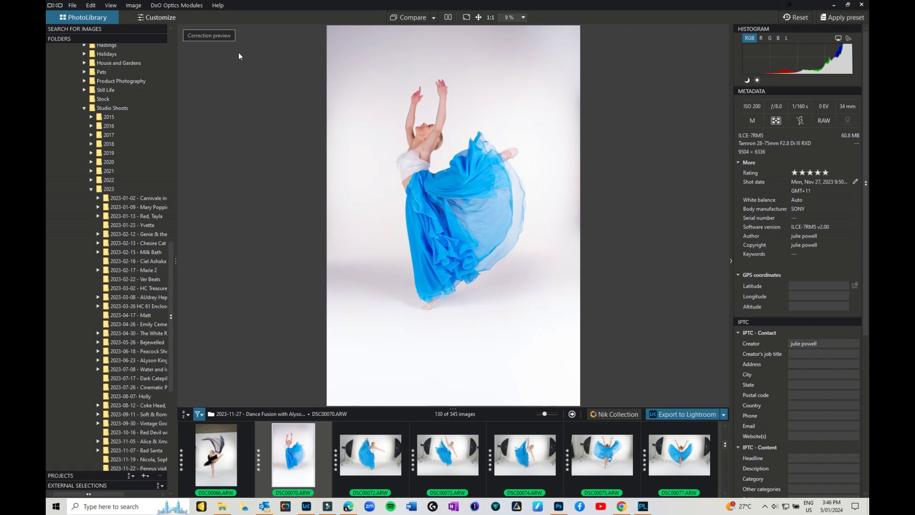
click(158, 18)
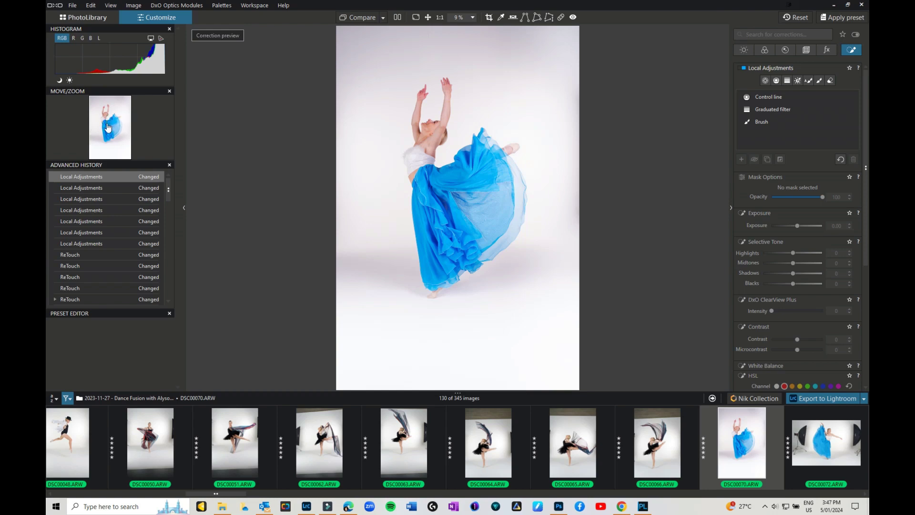
click(472, 18)
click(459, 38)
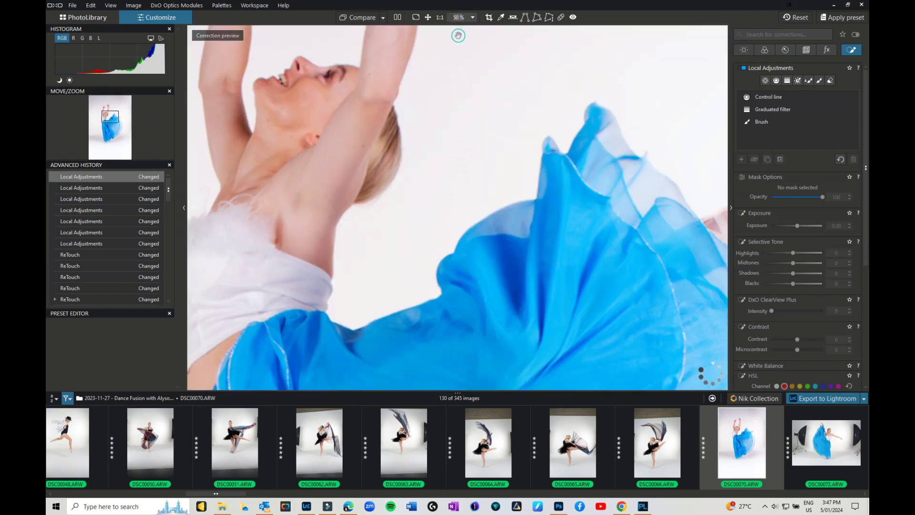
mouse_move(110, 126)
mouse_down()
mouse_move(97, 115)
mouse_move(109, 128)
mouse_move(108, 112)
mouse_up()
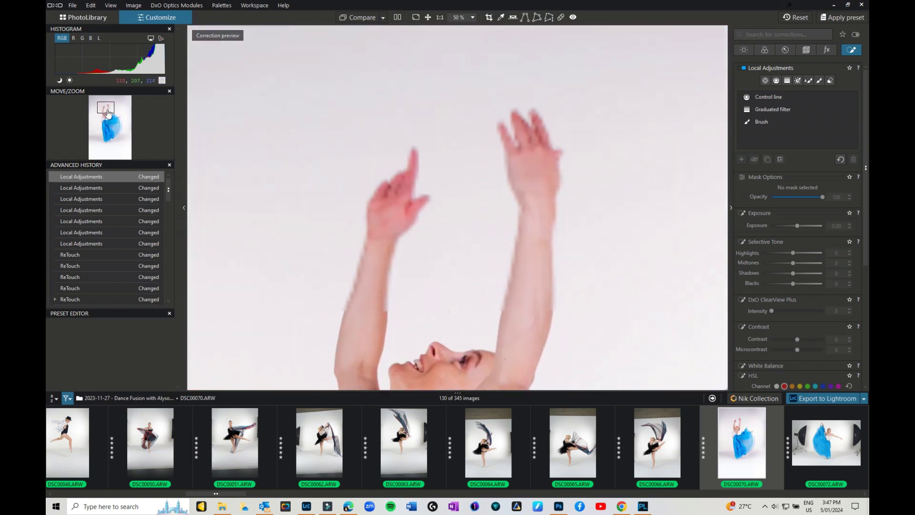
click(415, 18)
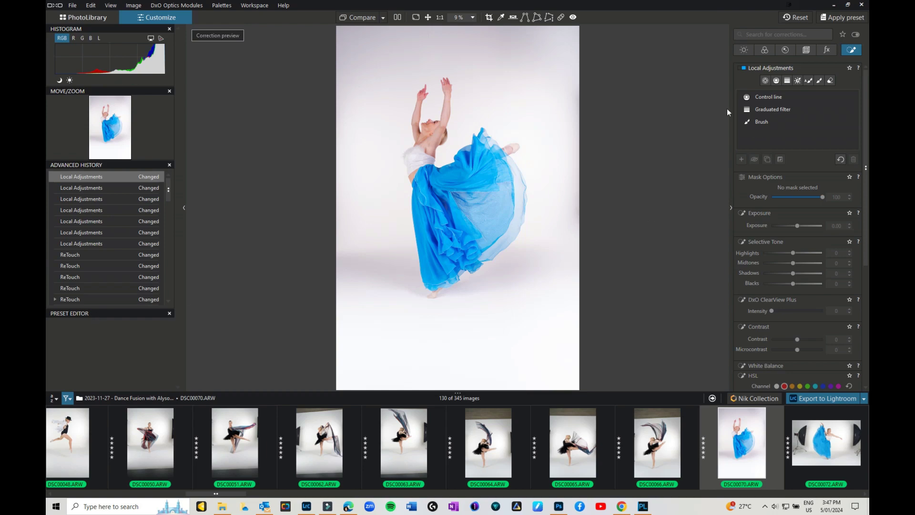
click(362, 18)
click(362, 18)
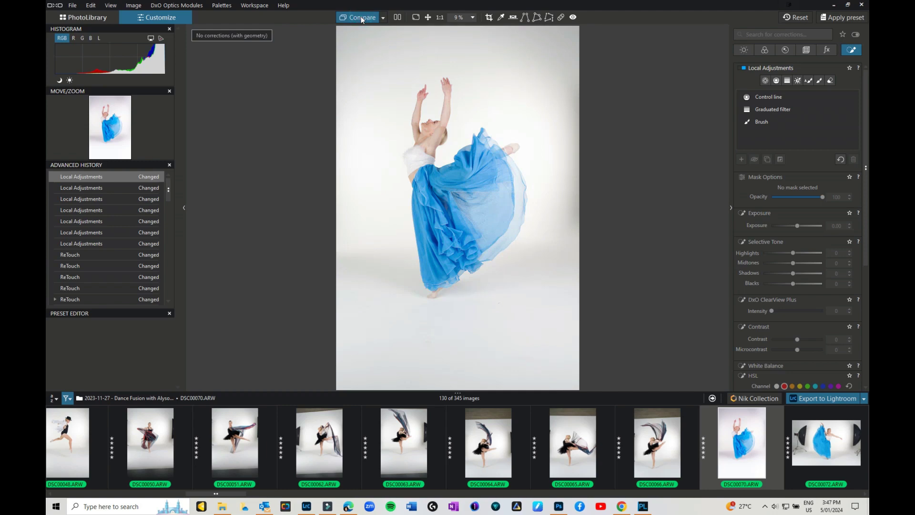
click(362, 18)
click(398, 18)
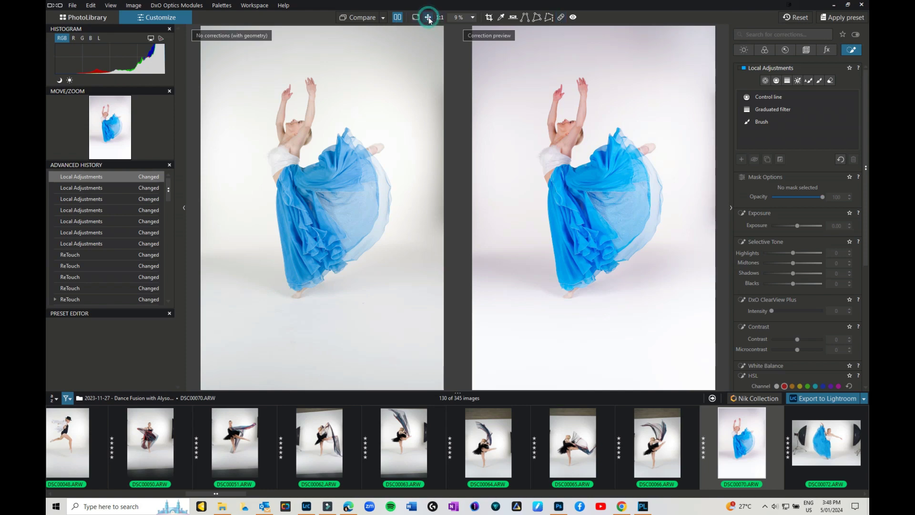
click(398, 18)
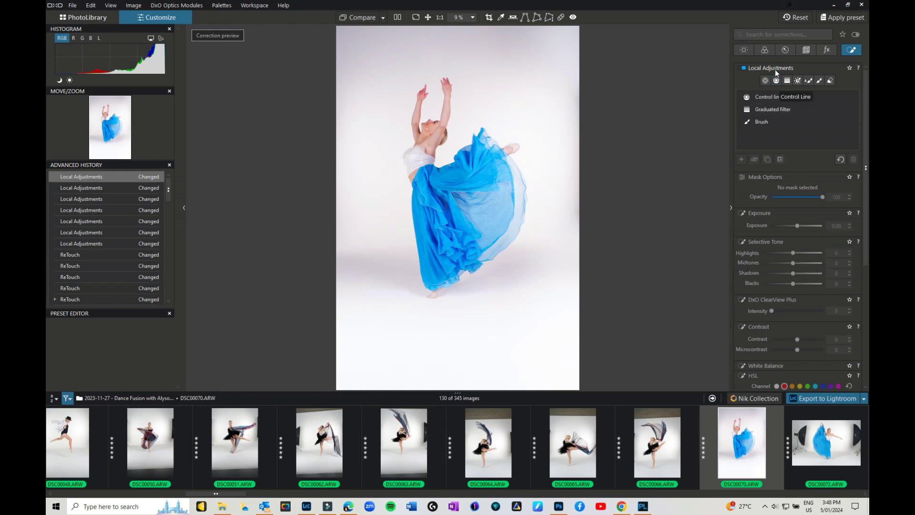
Show the Light palette, review Exposure, Smart Lighting, Selective Tone and Tone Curve, and select Highlights
click(743, 50)
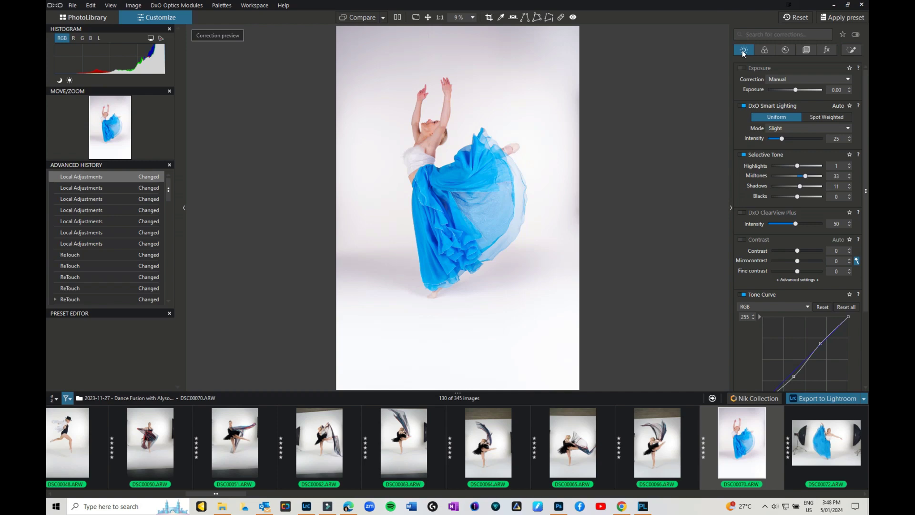
scroll(799, 307, down, 3)
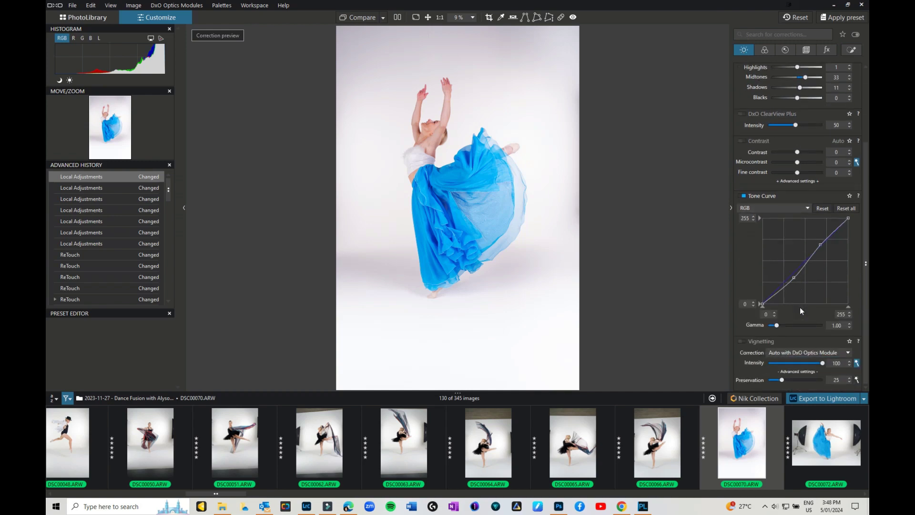
scroll(800, 307, up, 3)
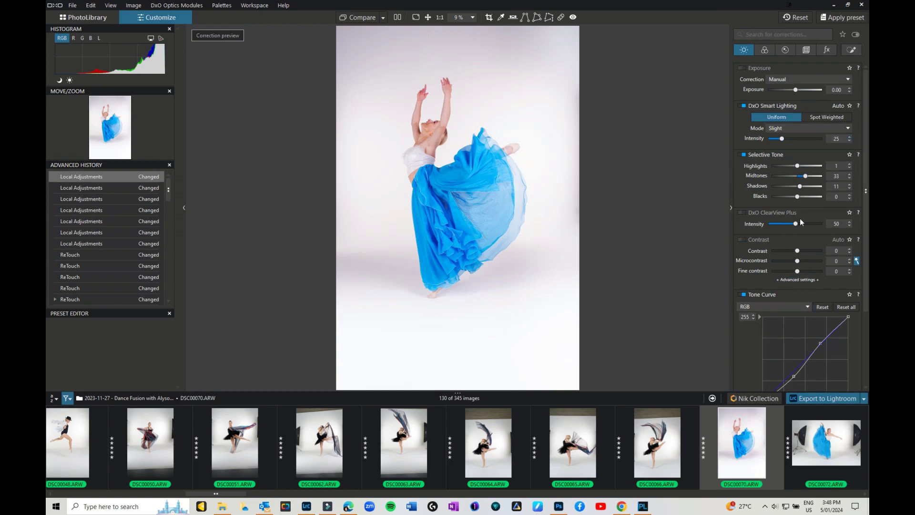
click(841, 165)
Show the Color palette and leave LUT Grading Rendering at None
click(764, 50)
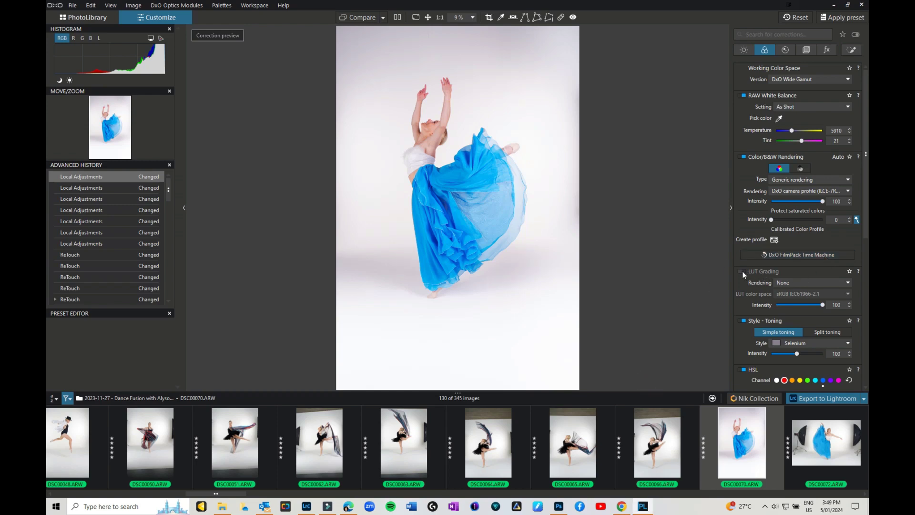
click(819, 282)
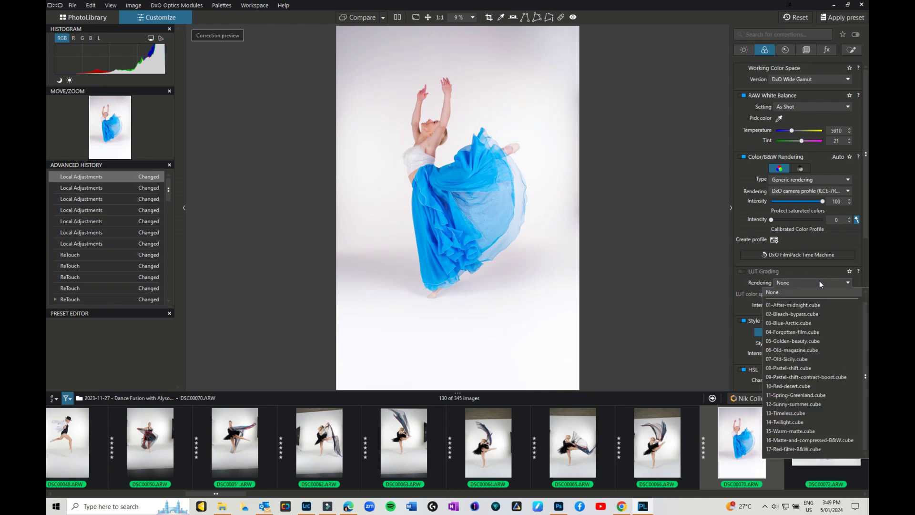
click(819, 283)
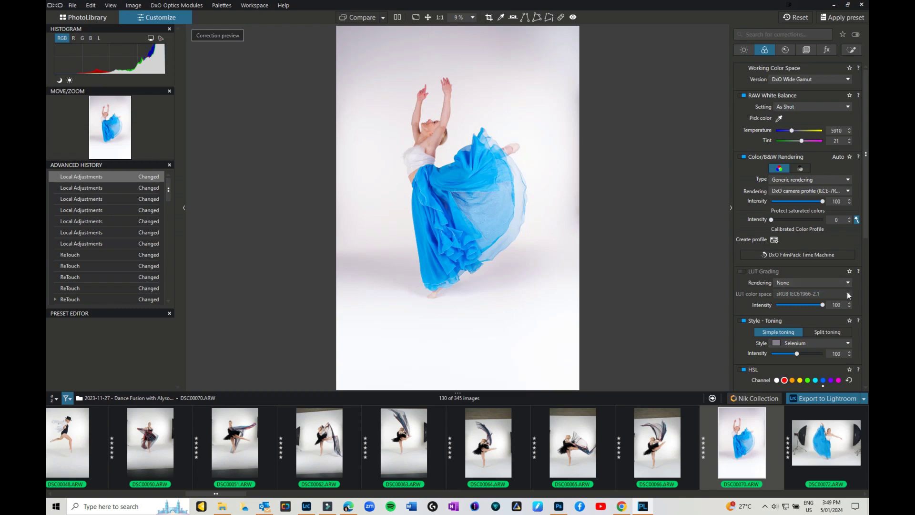
Try Split toning in the Style - Toning list, then return to Simple toning with Selenium
click(777, 344)
click(776, 343)
click(827, 332)
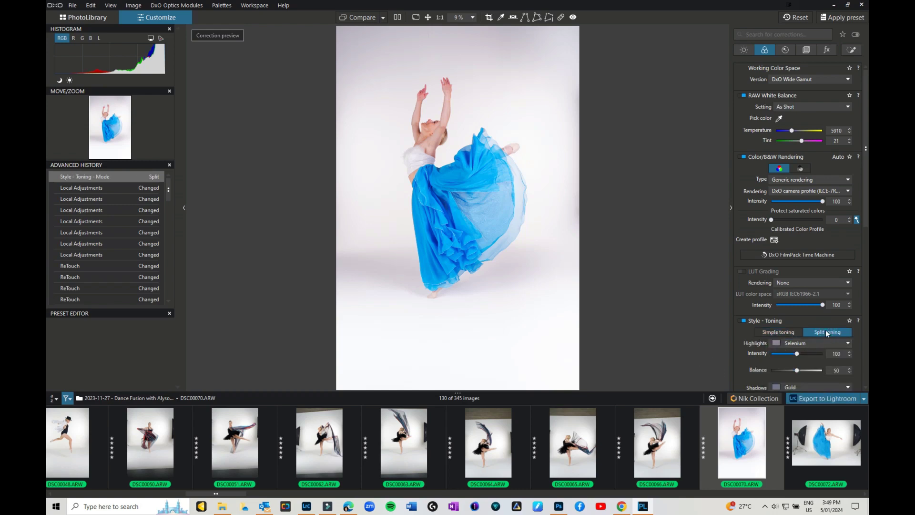
click(778, 332)
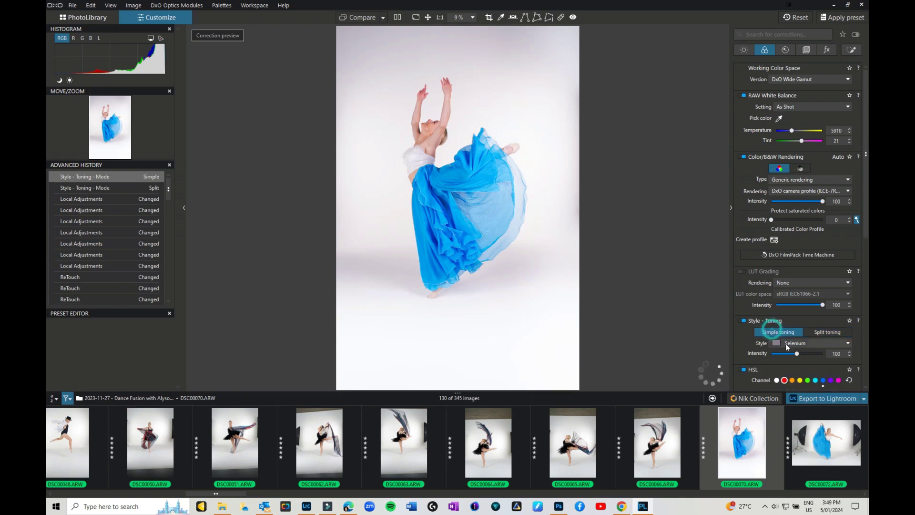
Scroll to the HSL hue picker and move on to the second dancer photo, DSC00072
scroll(796, 351, down, 3)
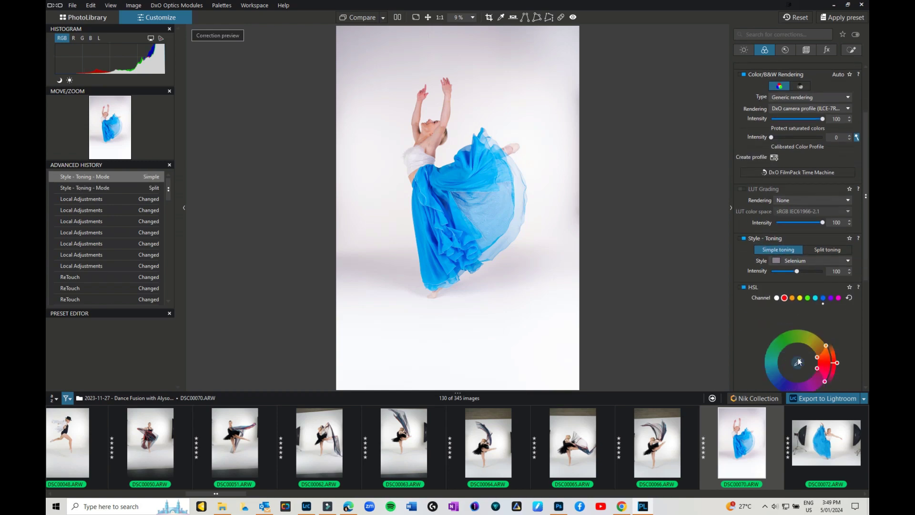
scroll(799, 361, down, 1)
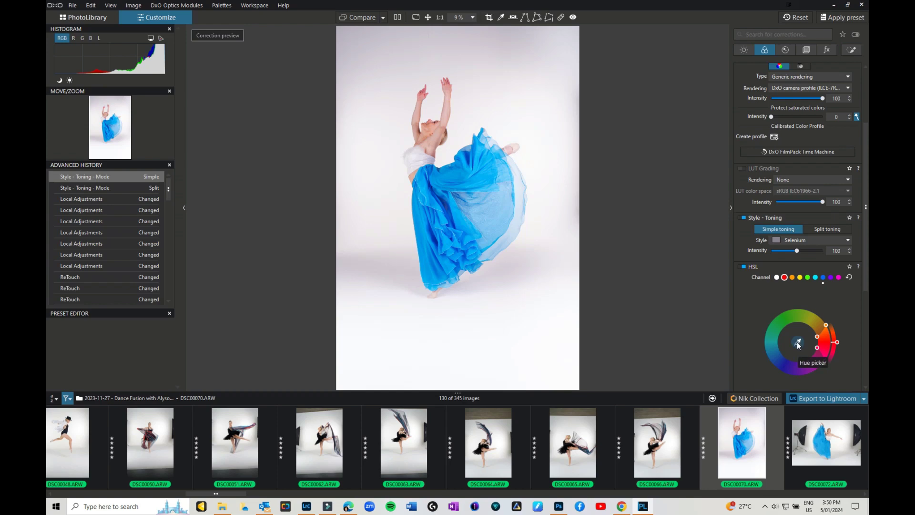
click(798, 343)
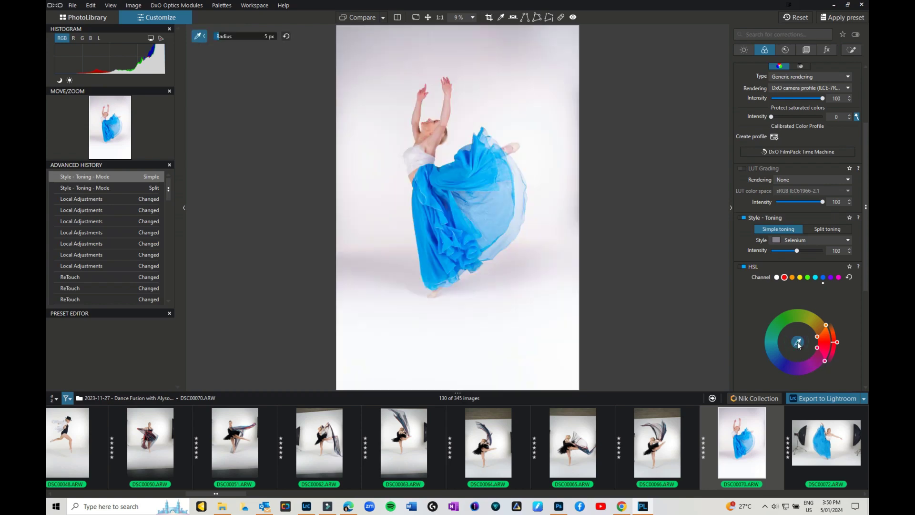
key(Right)
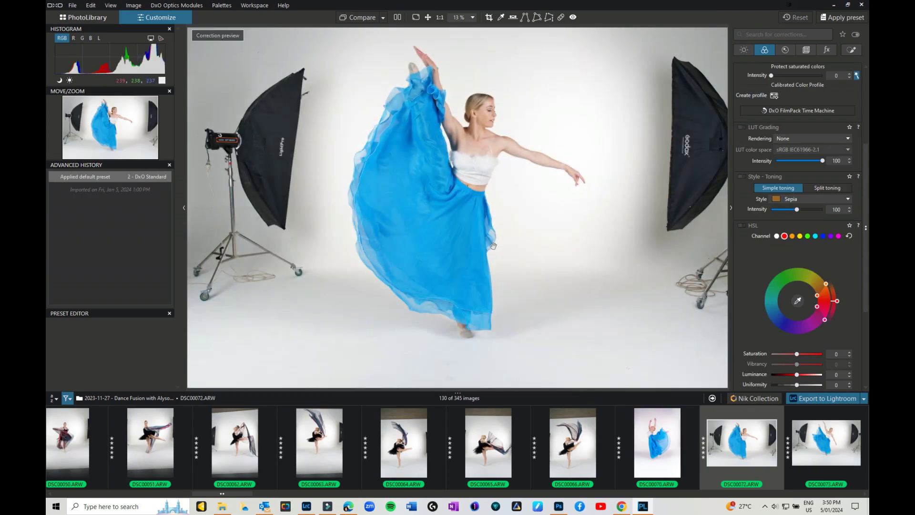
Sample the blue skirt with the HSL hue picker and shift its hue range to green, sparing the skin
mouse_move(660, 424)
click(798, 302)
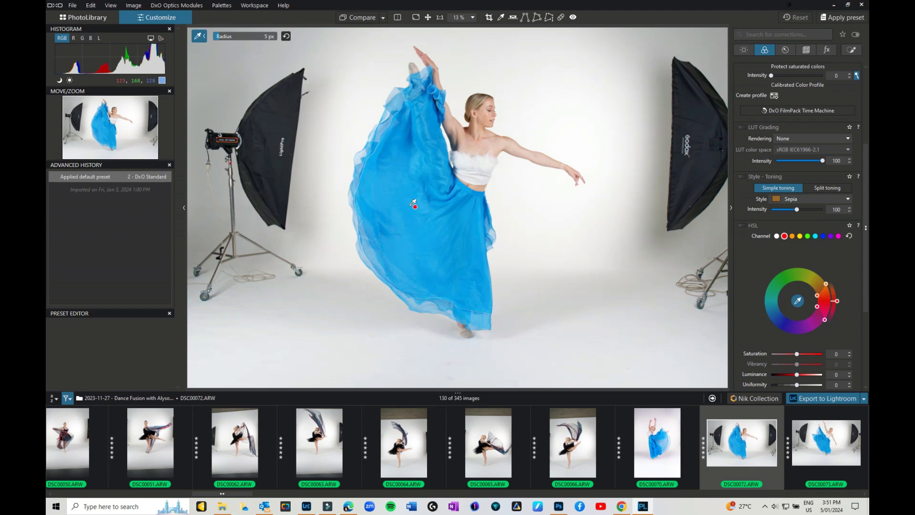
click(431, 208)
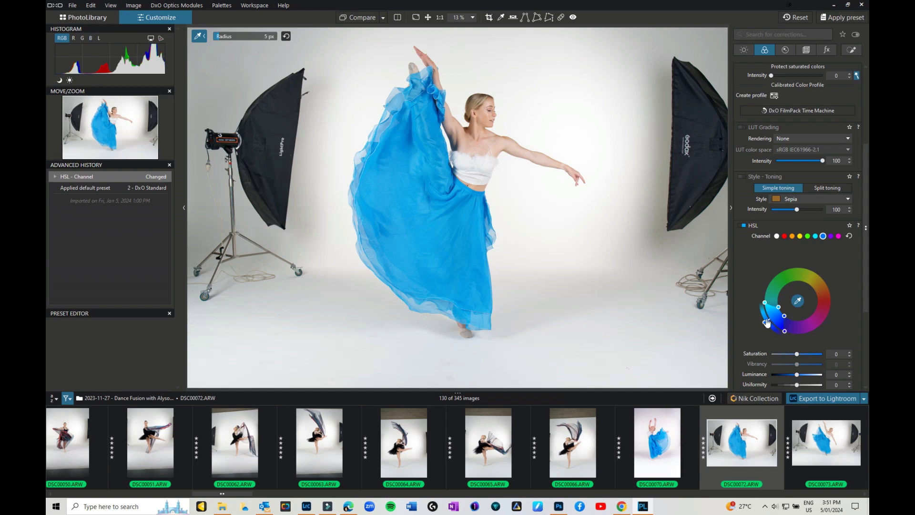
drag(765, 325, 836, 307)
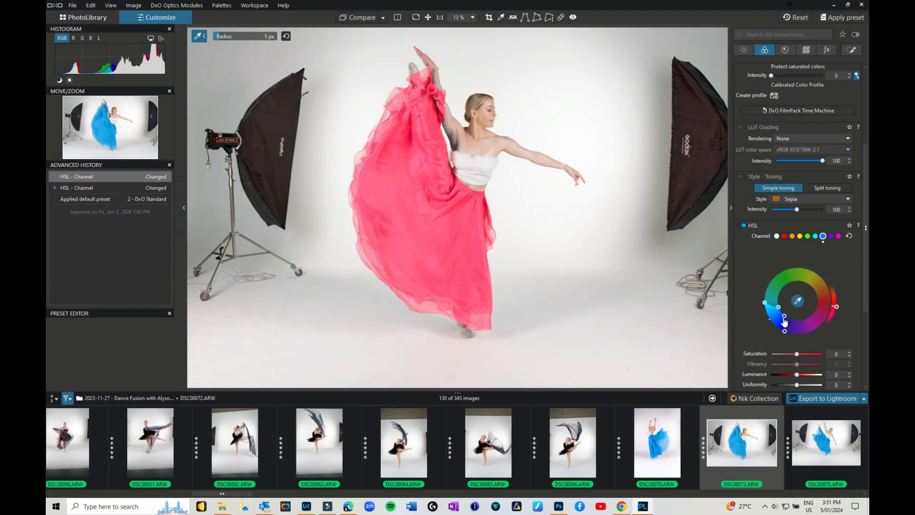
drag(786, 321, 804, 281)
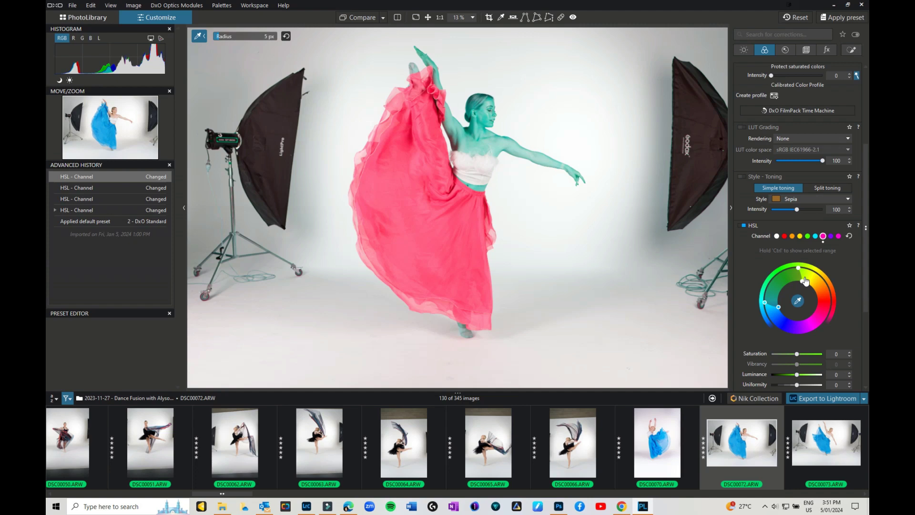
drag(805, 281, 781, 328)
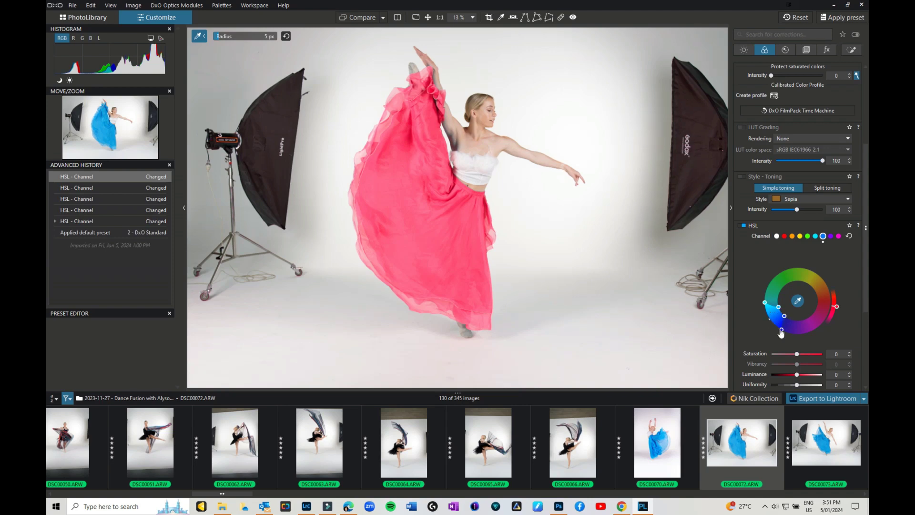
drag(779, 333, 766, 277)
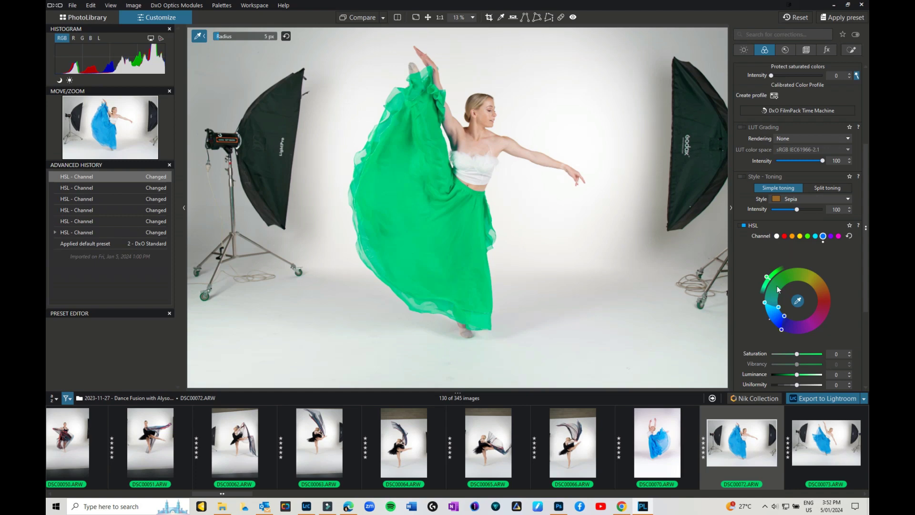
click(785, 50)
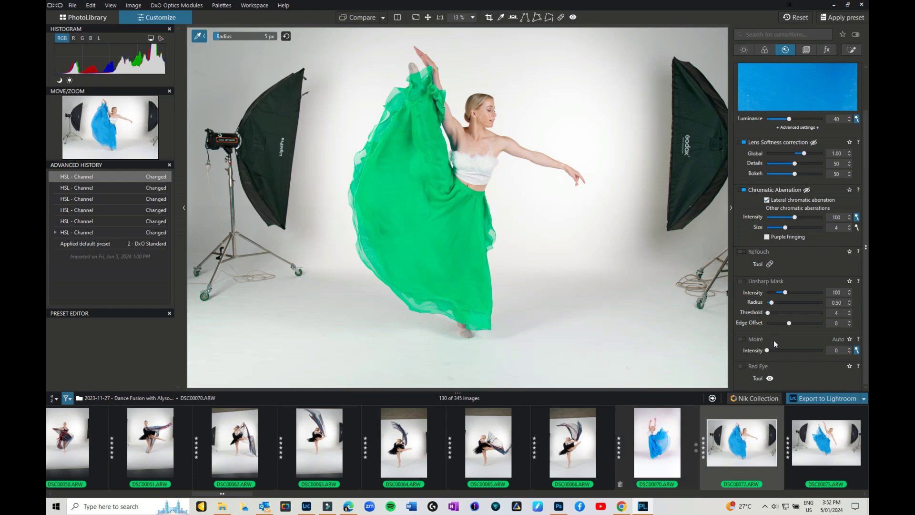
Scroll through the Detail palette's Denoising and lens correction settings
scroll(785, 159, up, 2)
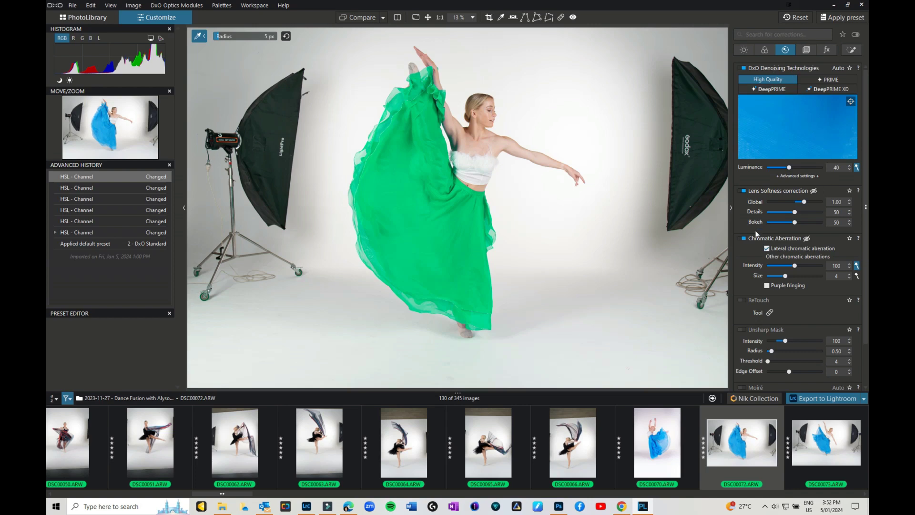
scroll(773, 265, down, 1)
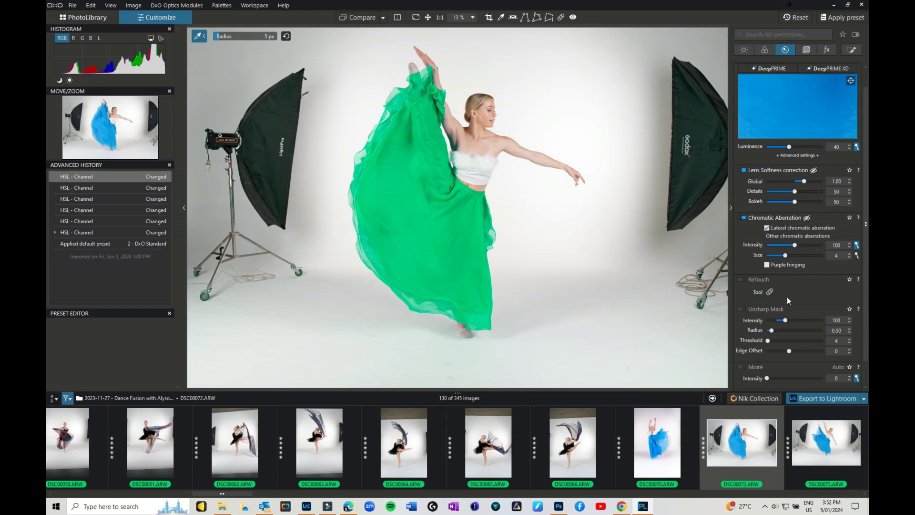
scroll(794, 305, down, 2)
scroll(795, 304, up, 3)
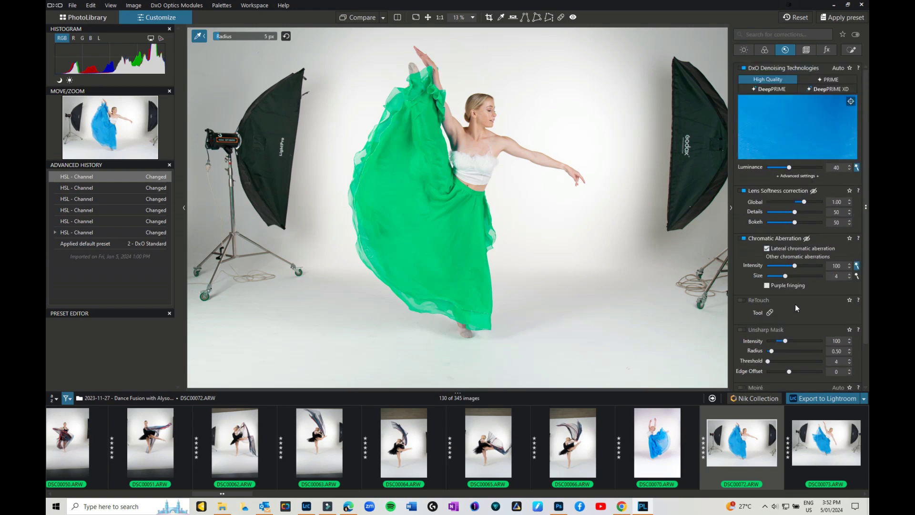
Set the crop aspect ratio to 7 × 5 in the Geometry palette
click(805, 50)
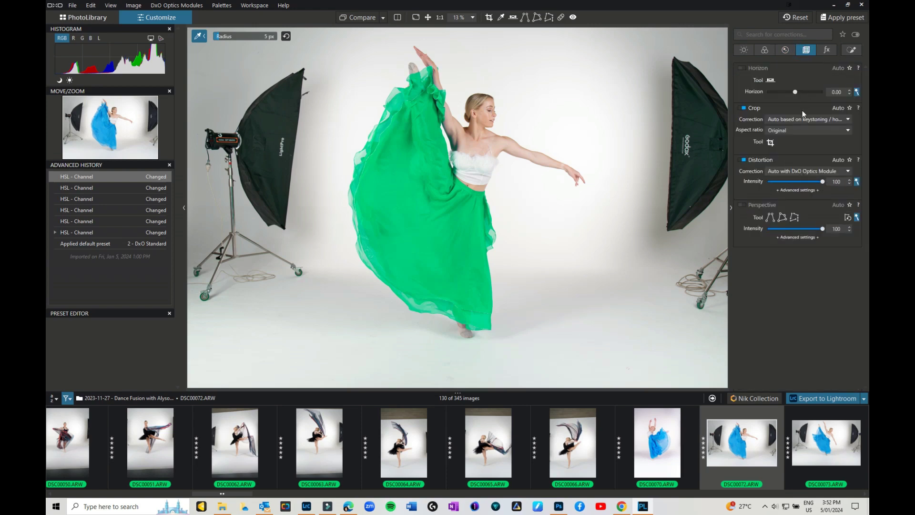
click(771, 80)
click(830, 130)
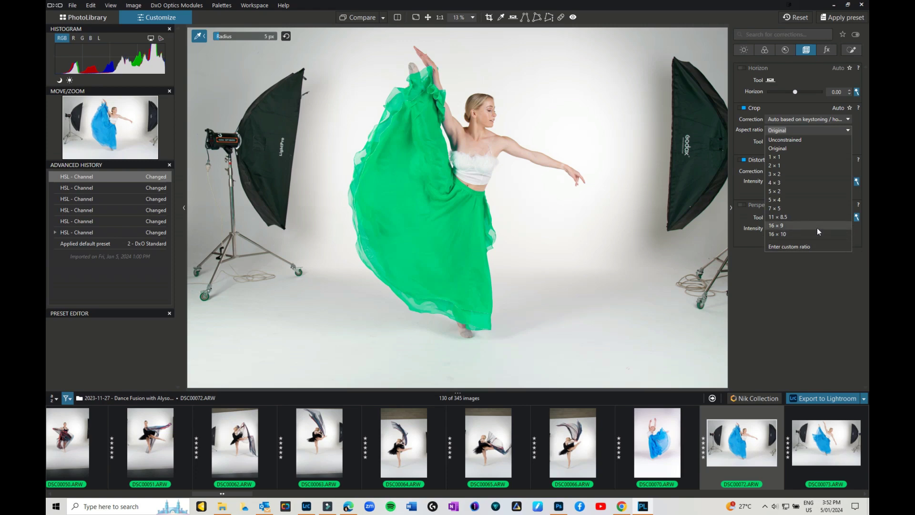
click(857, 133)
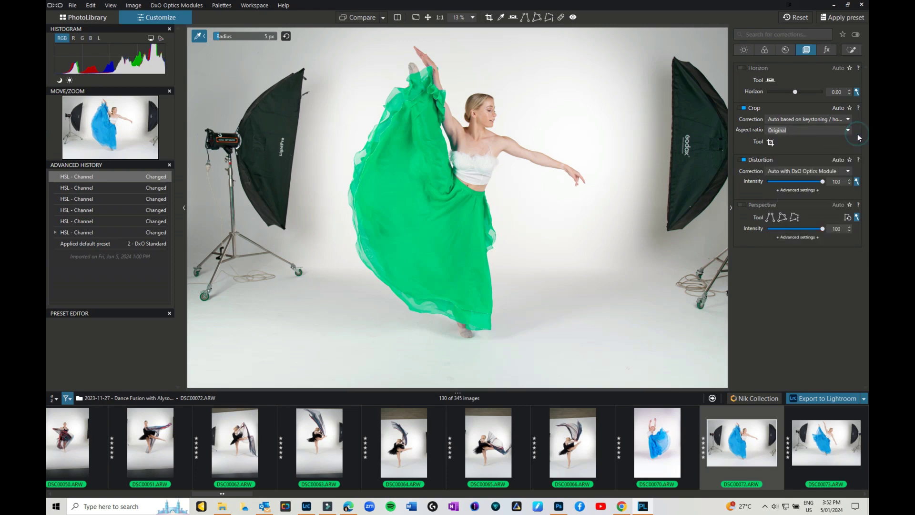
click(778, 130)
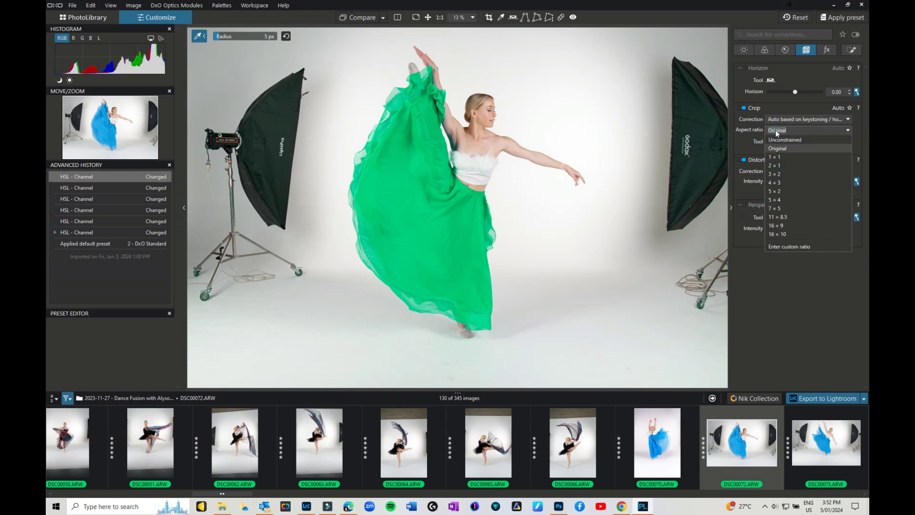
click(773, 208)
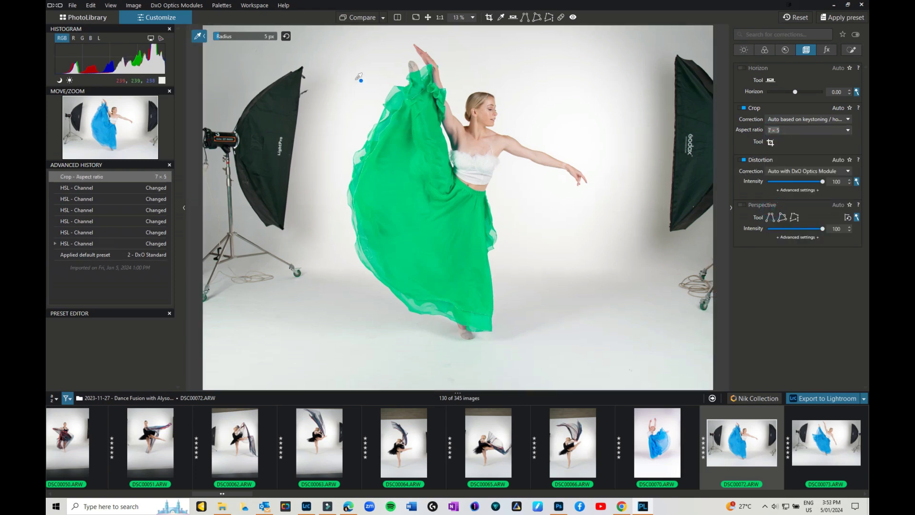
click(764, 50)
click(807, 49)
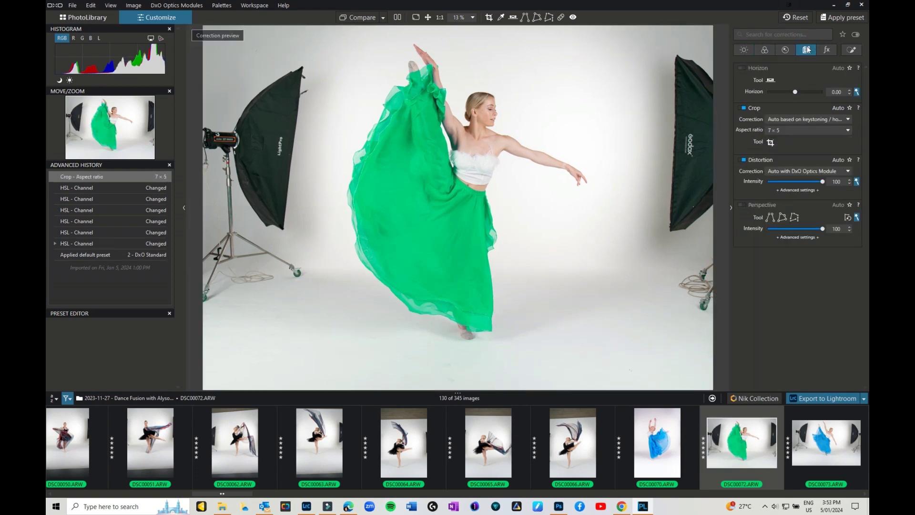
Drag the crop's right edge inward at 7 × 5 and apply the tighter crop
click(770, 142)
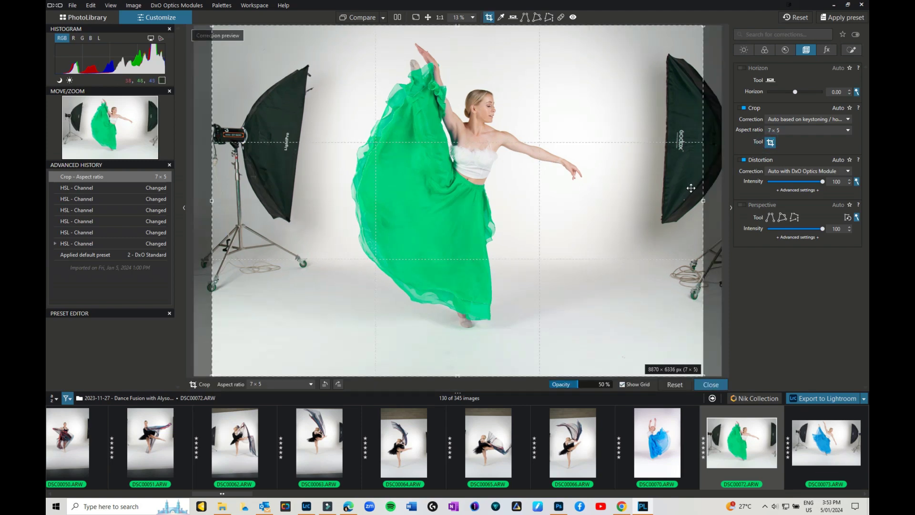
drag(704, 200, 617, 201)
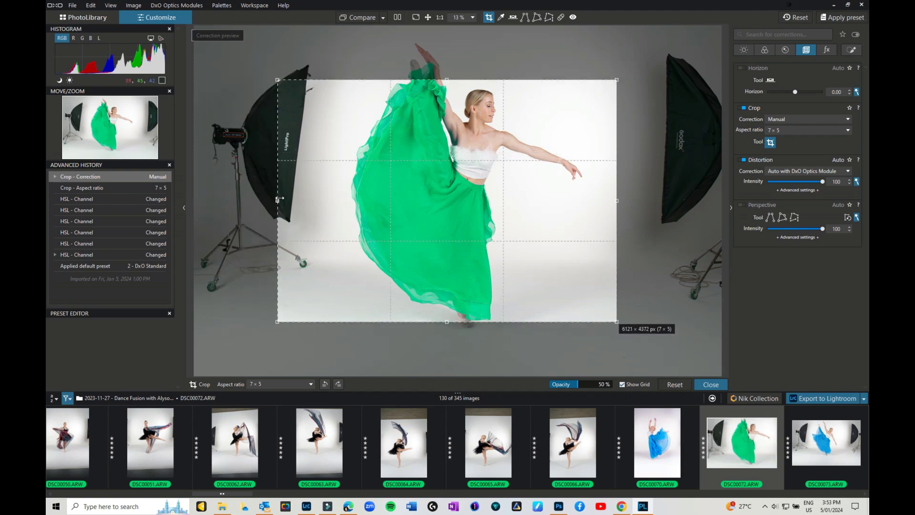
key(Return)
Zoom to 400%, move the view onto the dancer's face, then settle at 200%
click(471, 17)
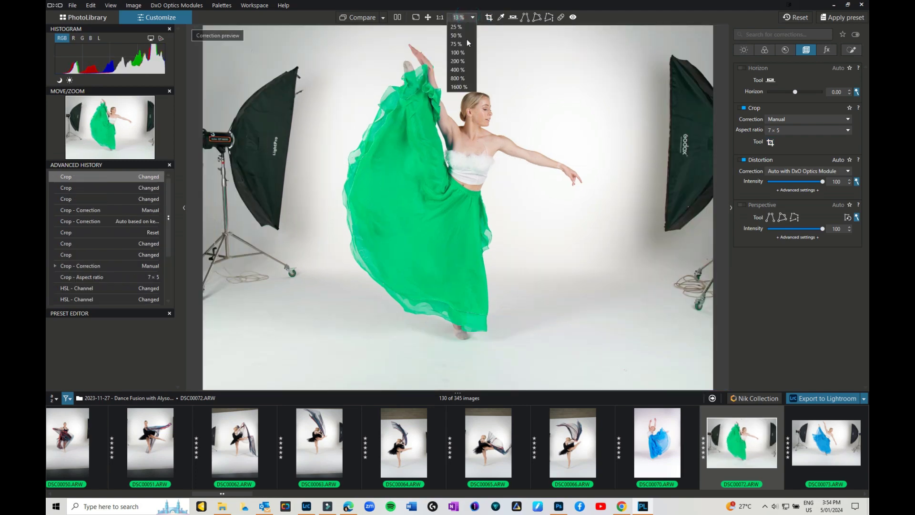
click(462, 68)
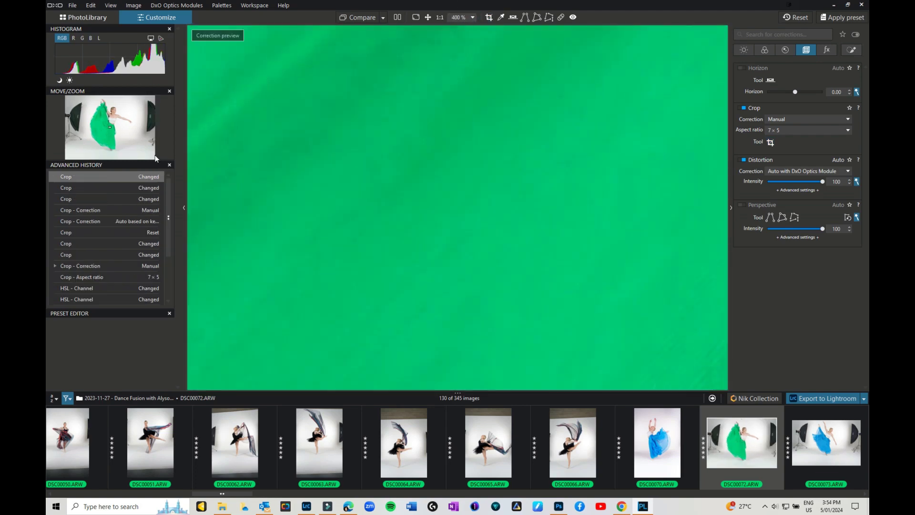
drag(107, 126, 113, 110)
click(458, 18)
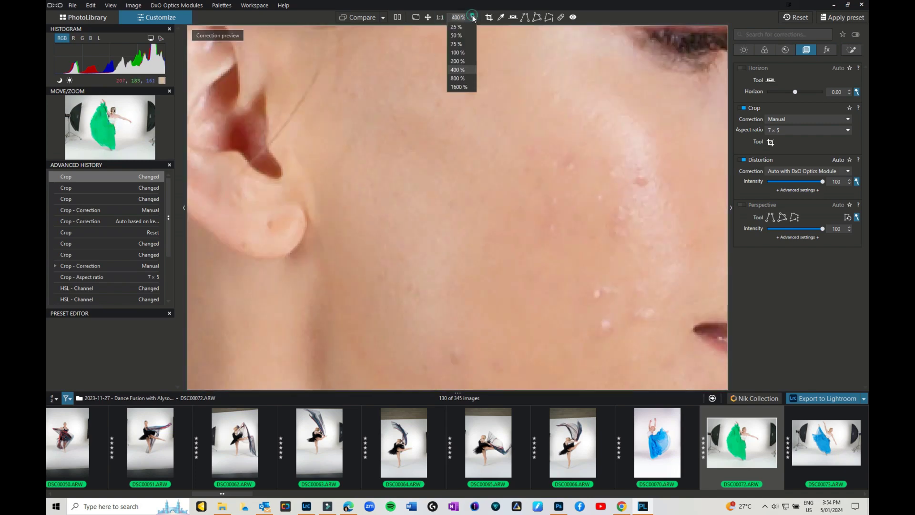
click(458, 52)
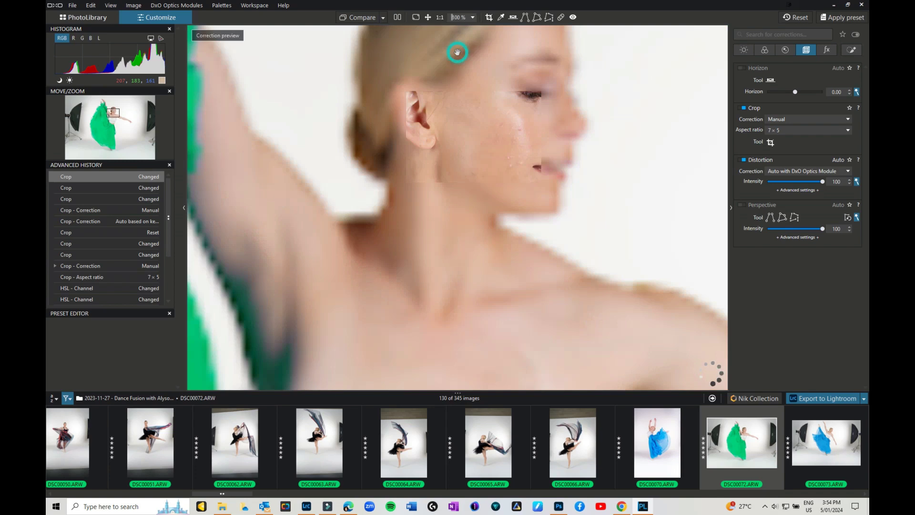
click(472, 19)
click(462, 60)
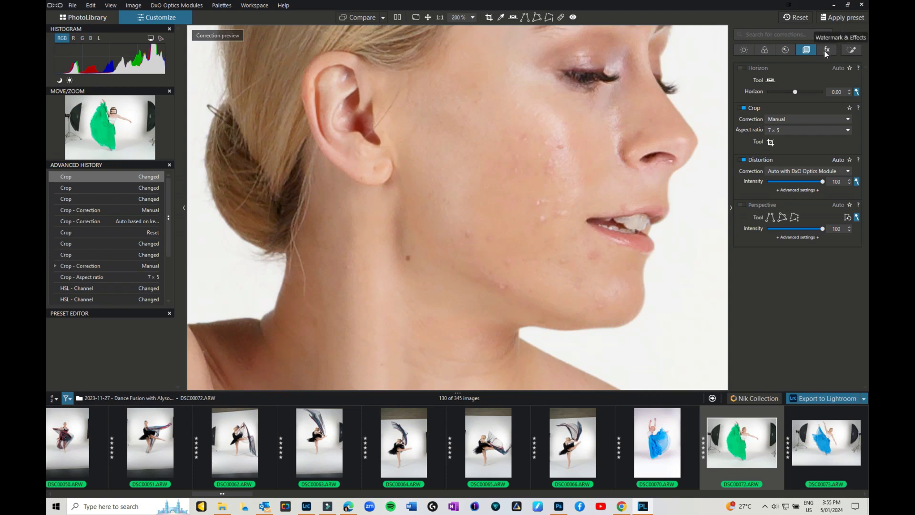
Browse the effects palette and switch on the Repair tool for spot retouching
click(828, 49)
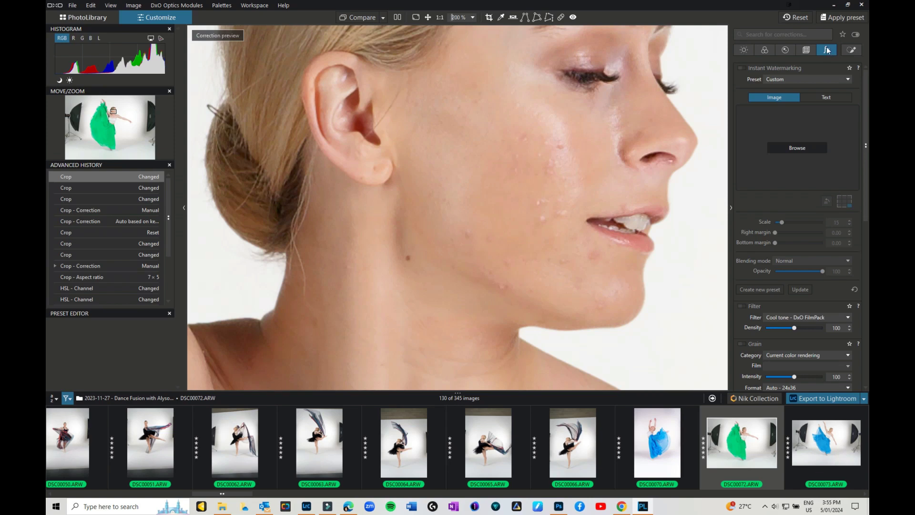
scroll(802, 261, down, 1)
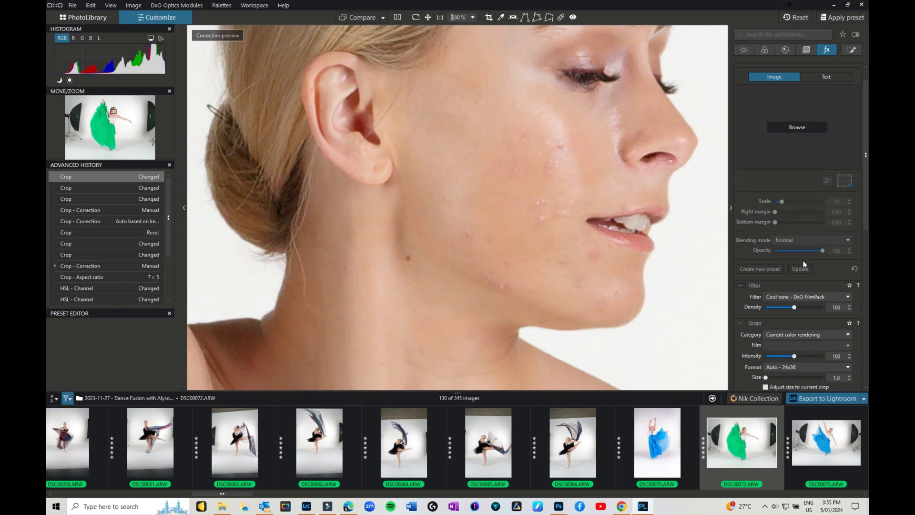
scroll(802, 260, down, 3)
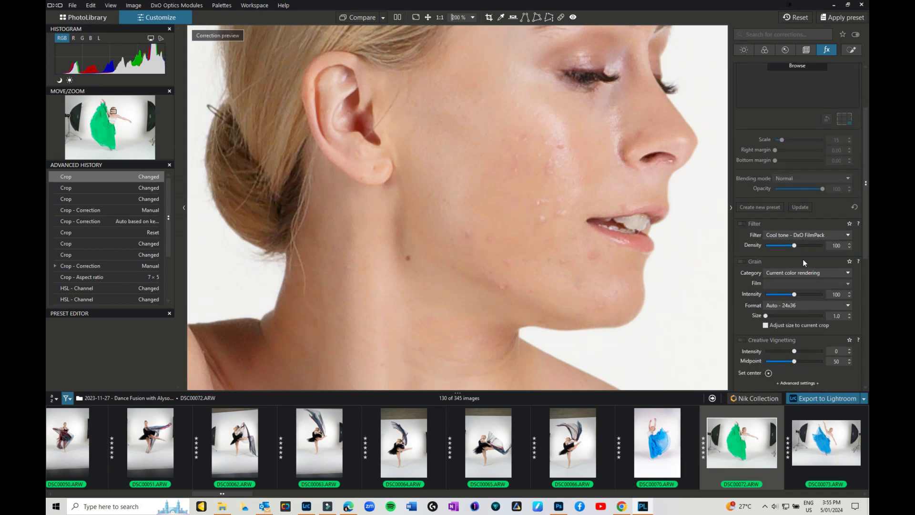
scroll(803, 261, down, 4)
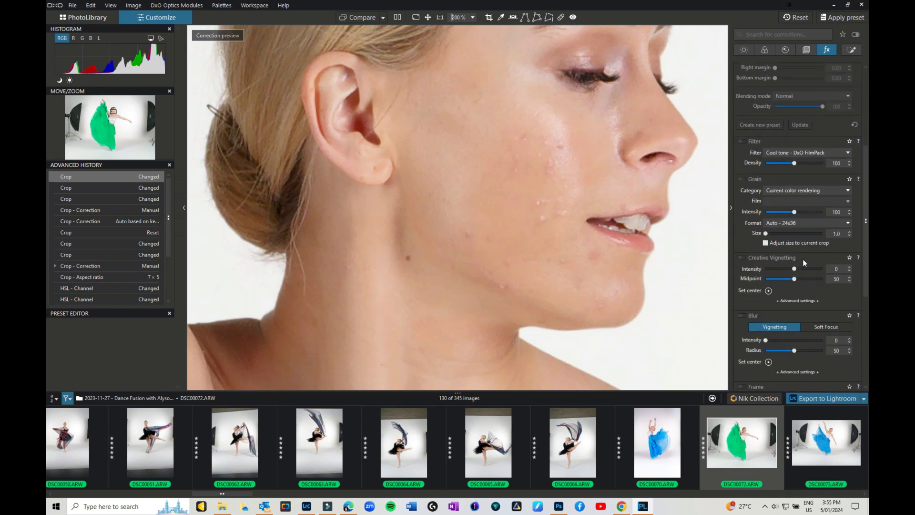
scroll(803, 261, up, 8)
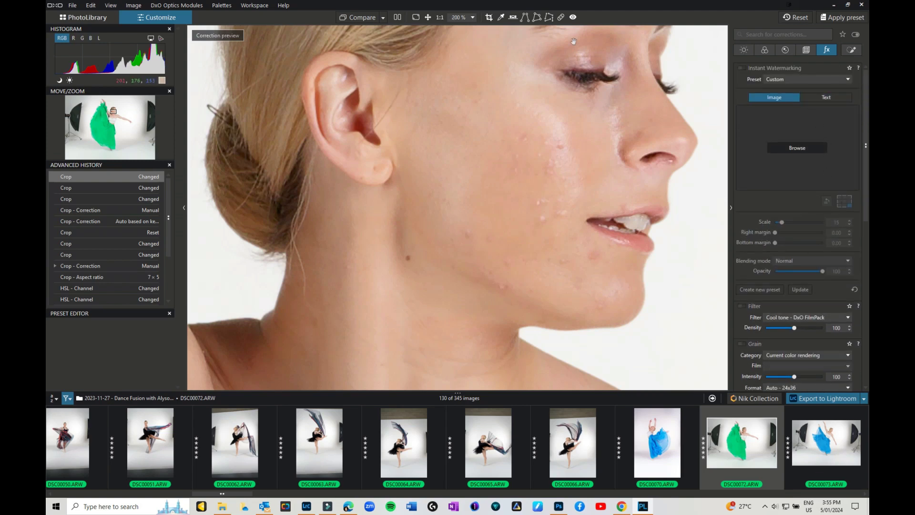
click(560, 17)
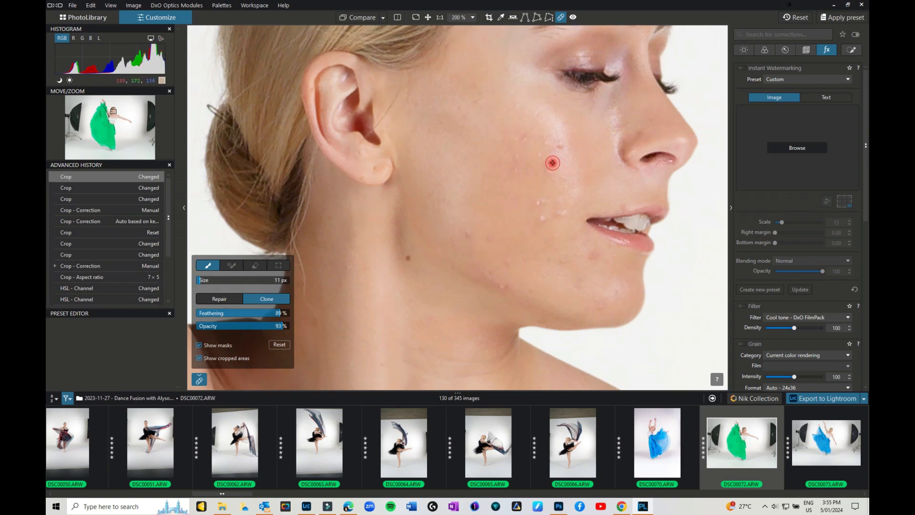
Clone out blemishes on the cheek and jaw, moving repair sources onto clean skin
click(540, 218)
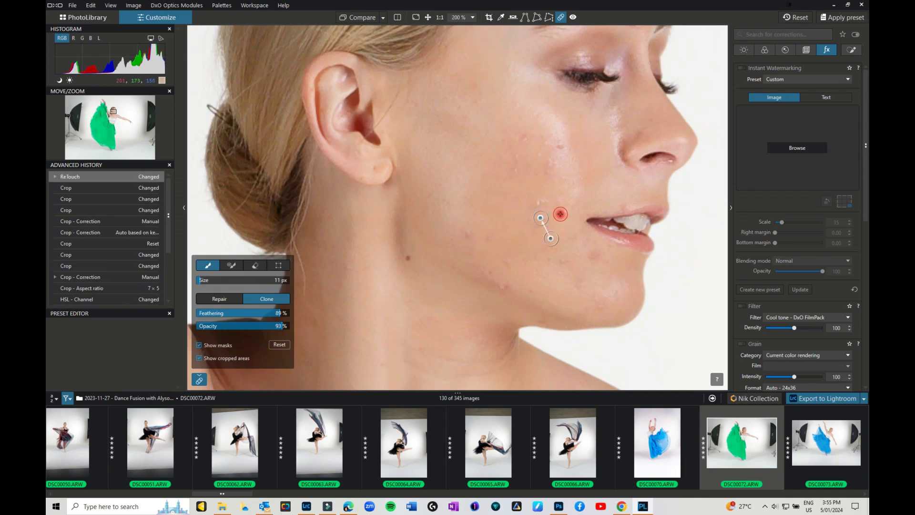
drag(551, 238, 563, 213)
click(537, 204)
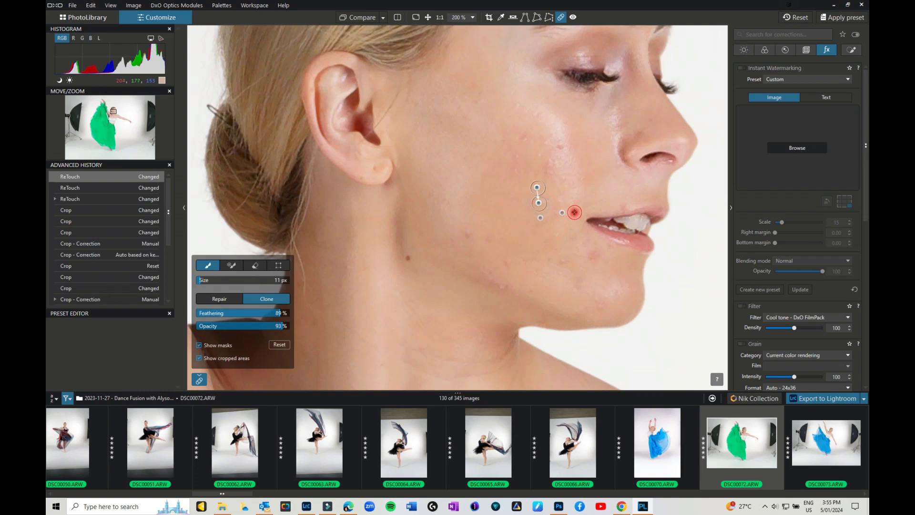
click(467, 236)
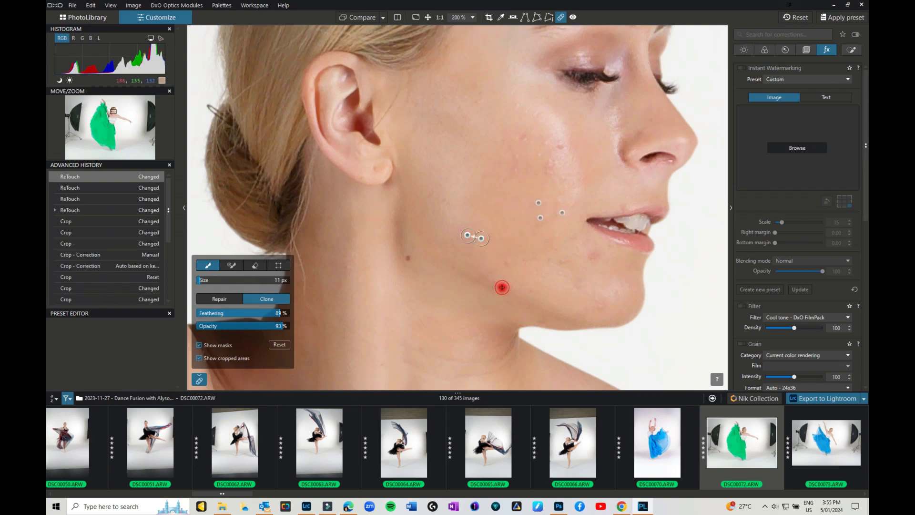
click(501, 286)
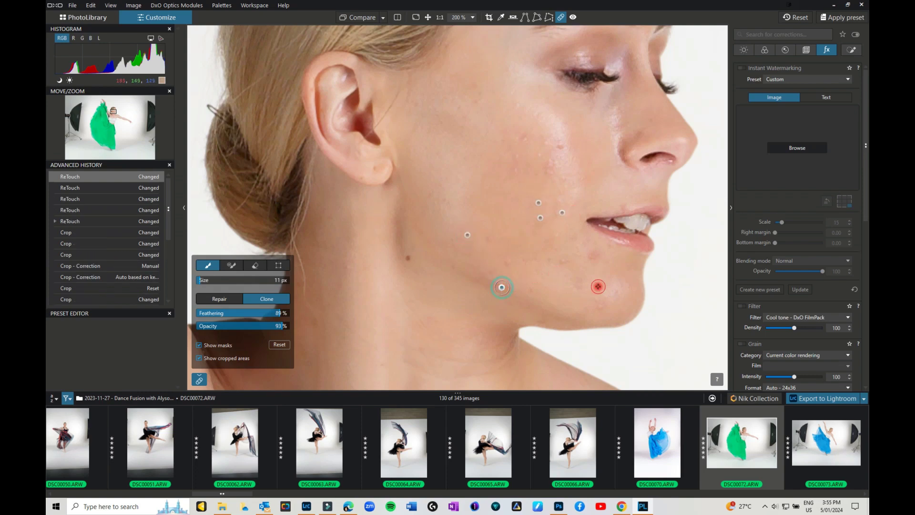
Hide repair masks and cropped areas, then clone out more blemishes on cheek, lips and chin
click(199, 344)
click(199, 357)
click(562, 262)
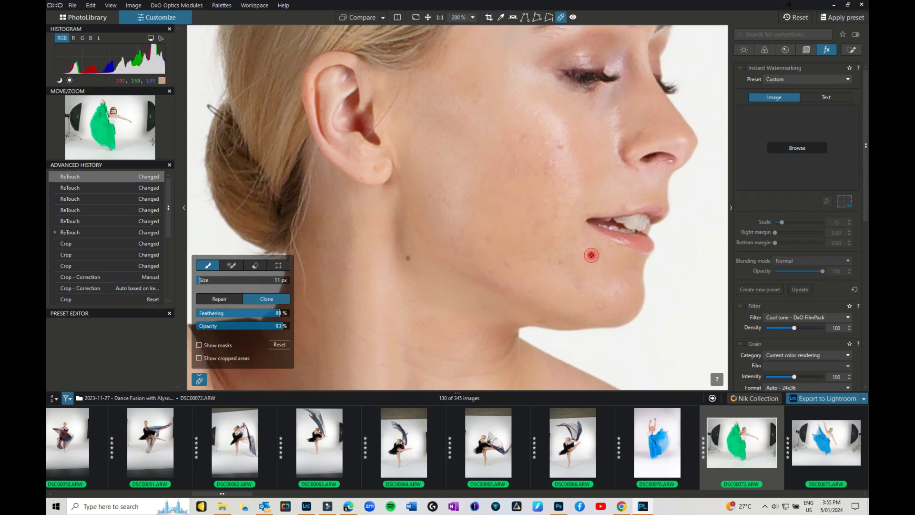
click(591, 255)
click(558, 152)
click(523, 137)
click(539, 152)
click(547, 163)
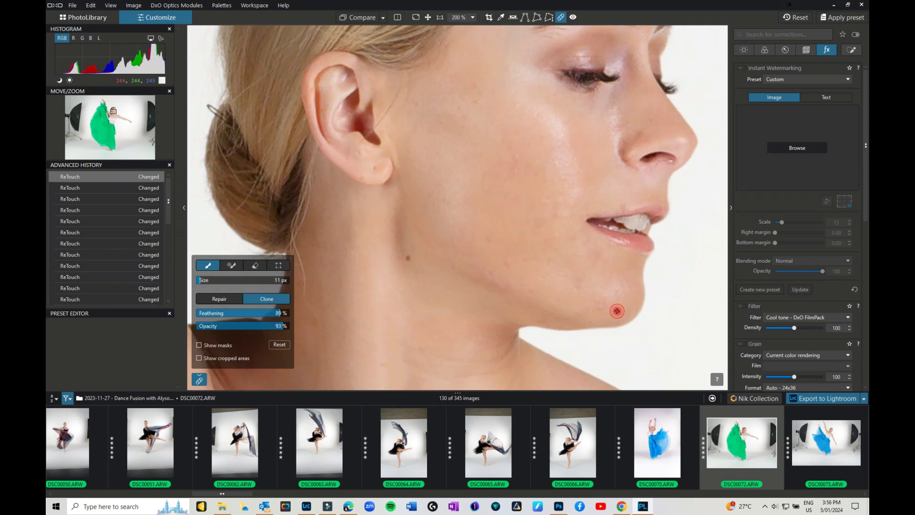
click(597, 299)
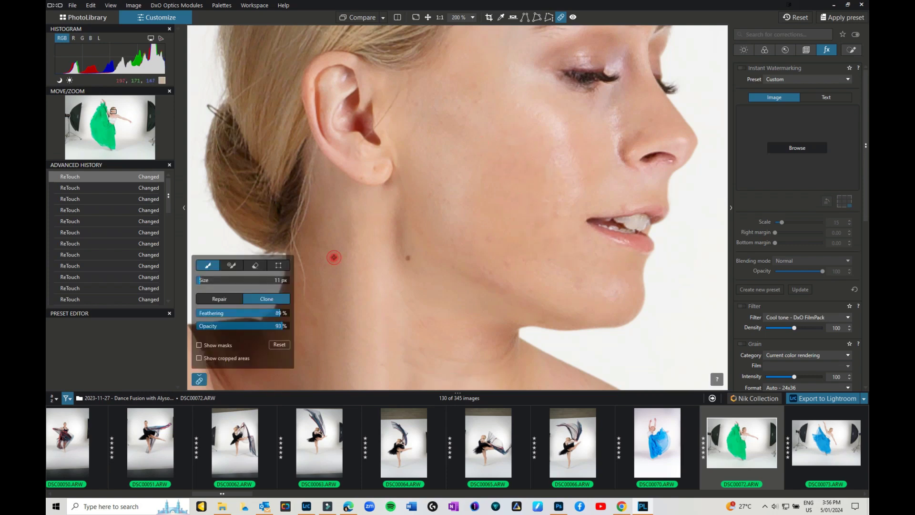
Reset all retouching repairs and switch to the DxO Advanced workspace
click(279, 345)
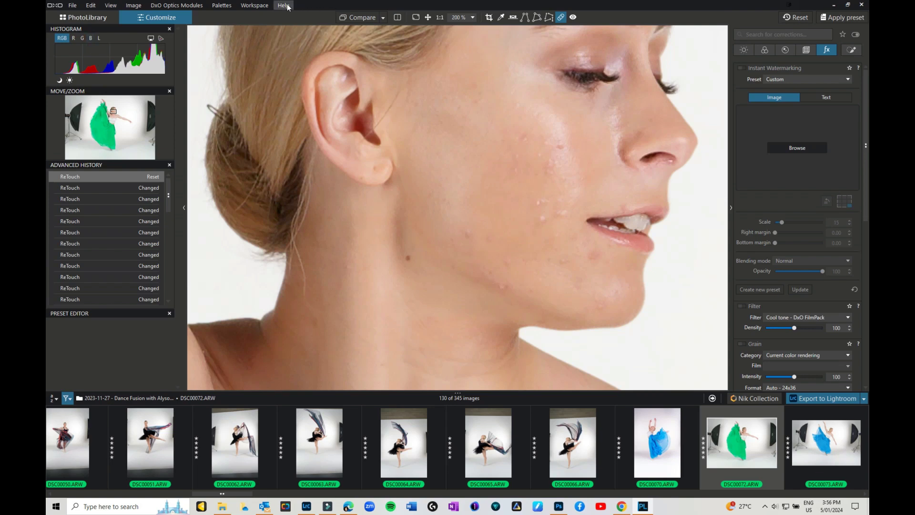
click(253, 6)
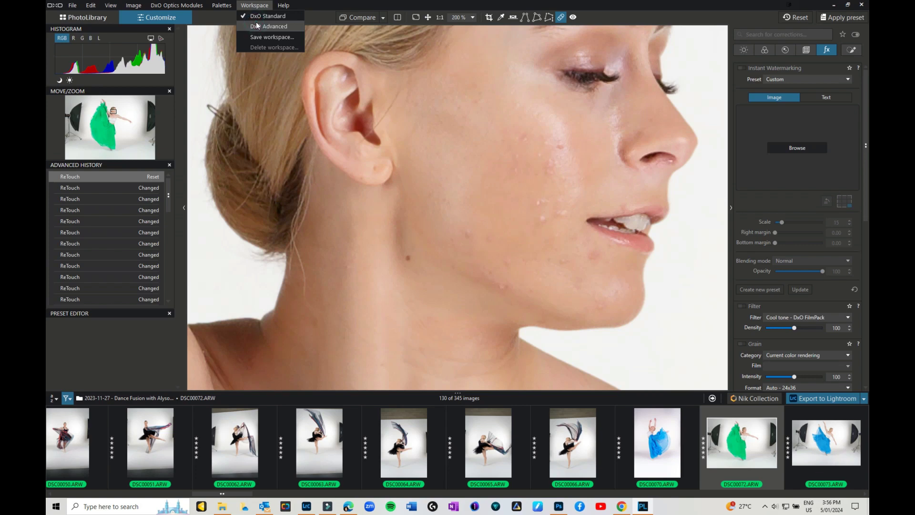
click(257, 26)
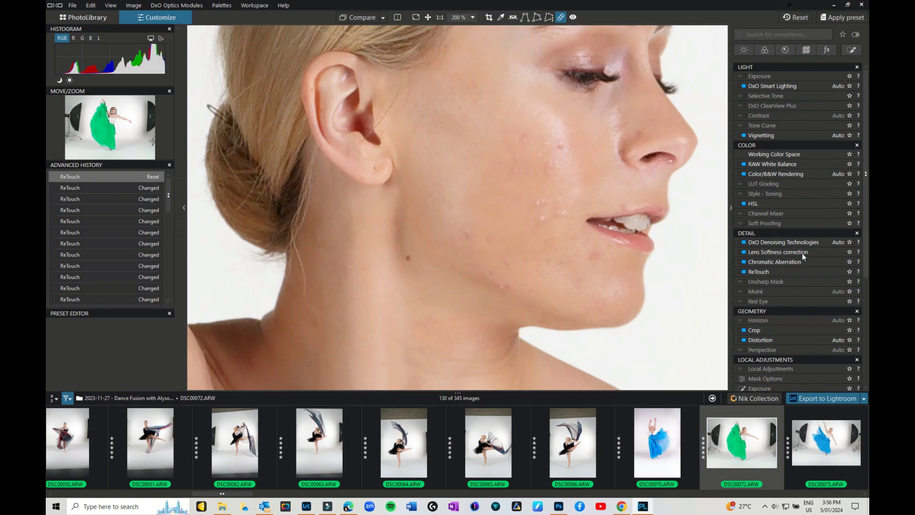
Scroll through the Light, Color, Detail, Geometry and Local Adjustments palettes
scroll(795, 350, down, 2)
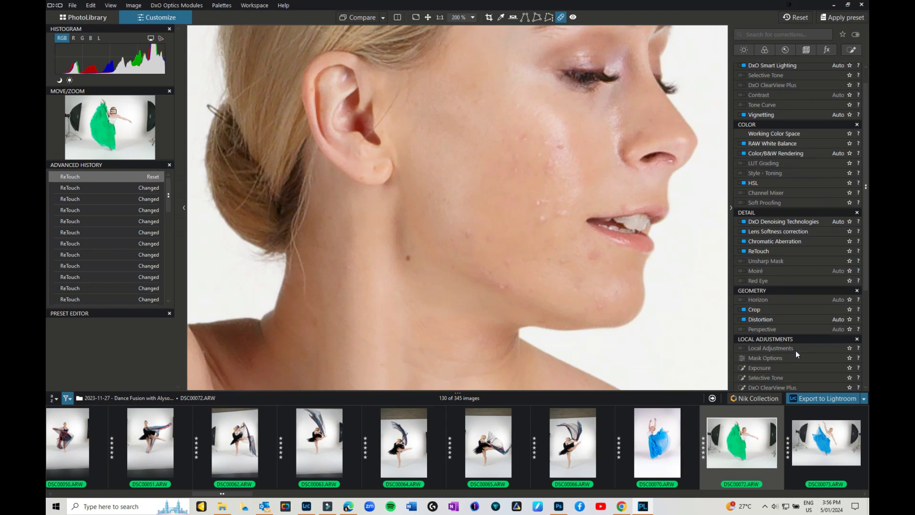
scroll(796, 350, down, 1)
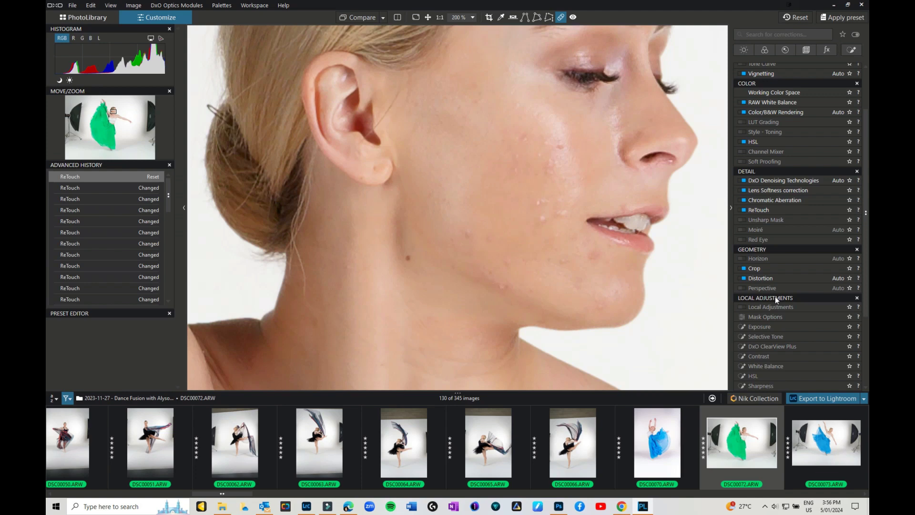
scroll(775, 297, down, 4)
scroll(775, 300, down, 1)
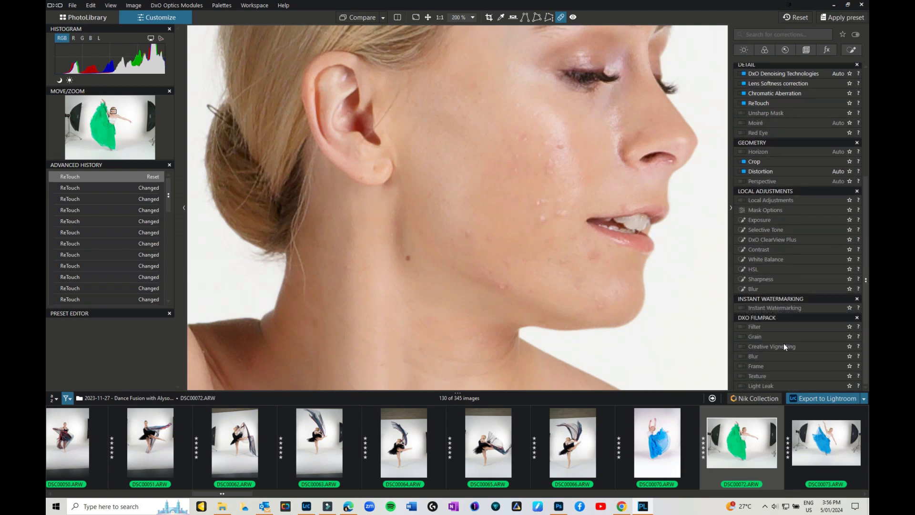
scroll(784, 343, up, 7)
scroll(785, 344, up, 1)
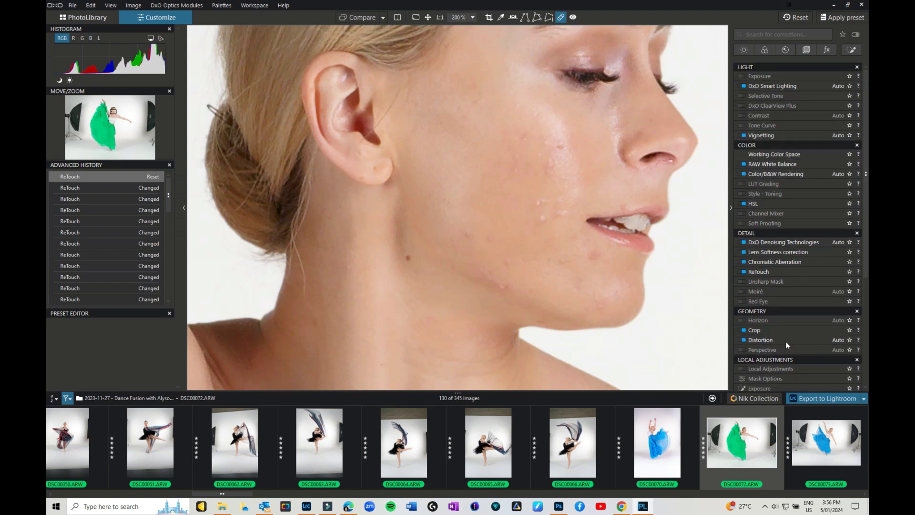
click(165, 6)
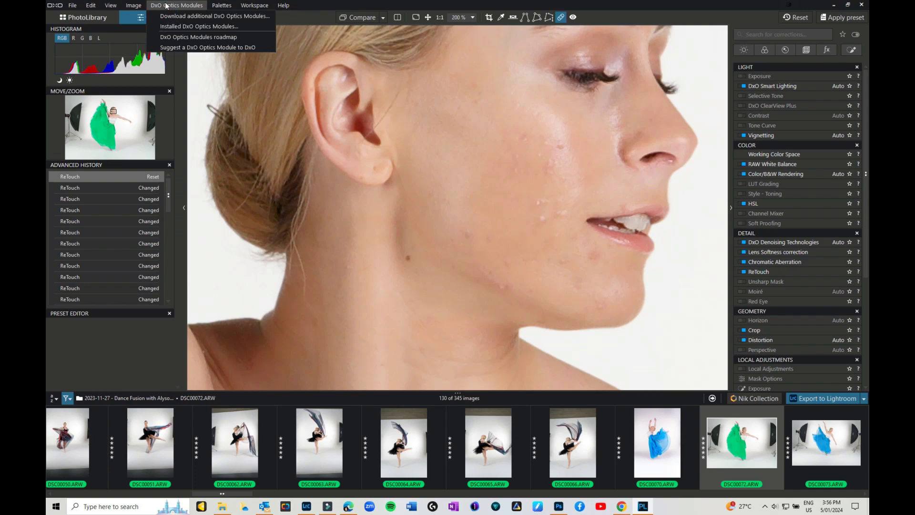
mouse_move(133, 6)
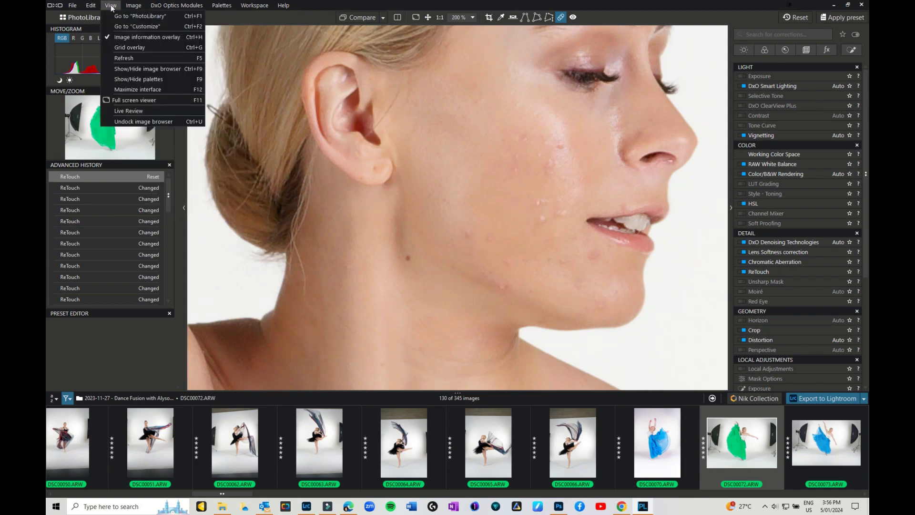
mouse_move(73, 6)
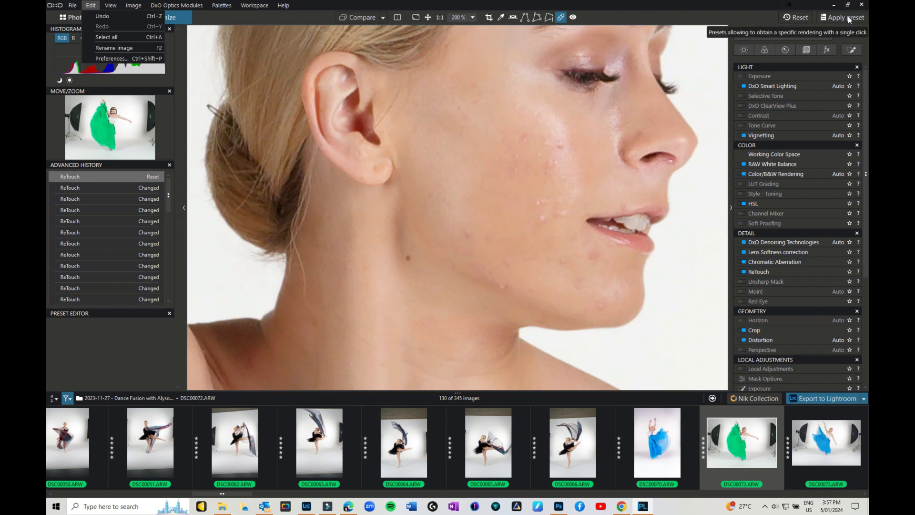
click(853, 20)
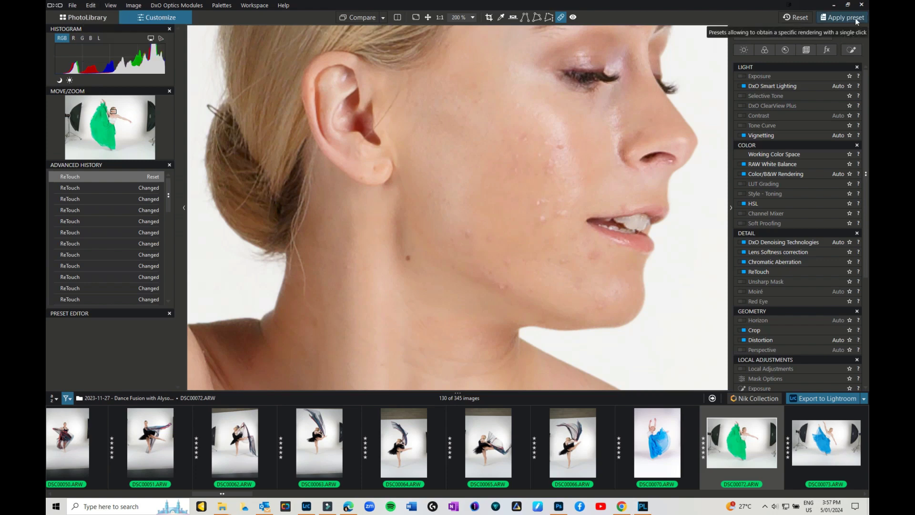
Open the preset browser and look through the Portrait and Landscape and High Dynamic Range groups
click(855, 20)
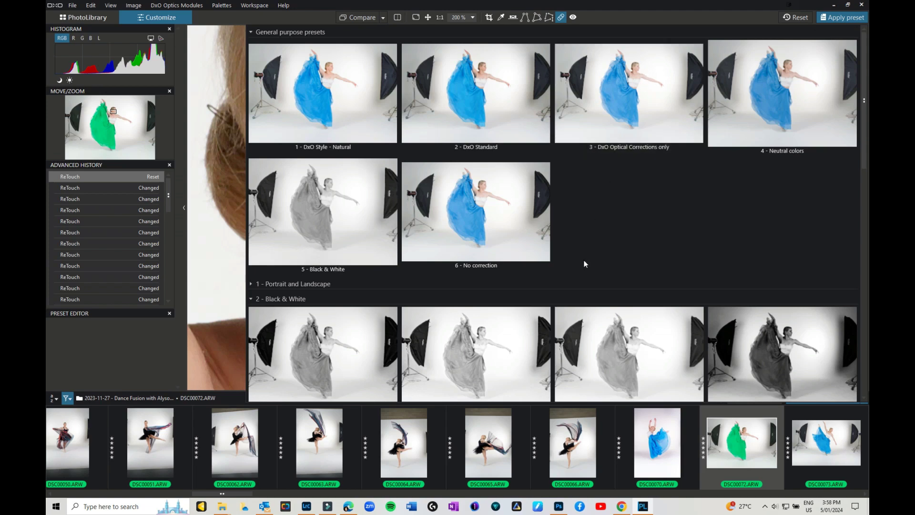
click(250, 284)
scroll(485, 280, down, 1)
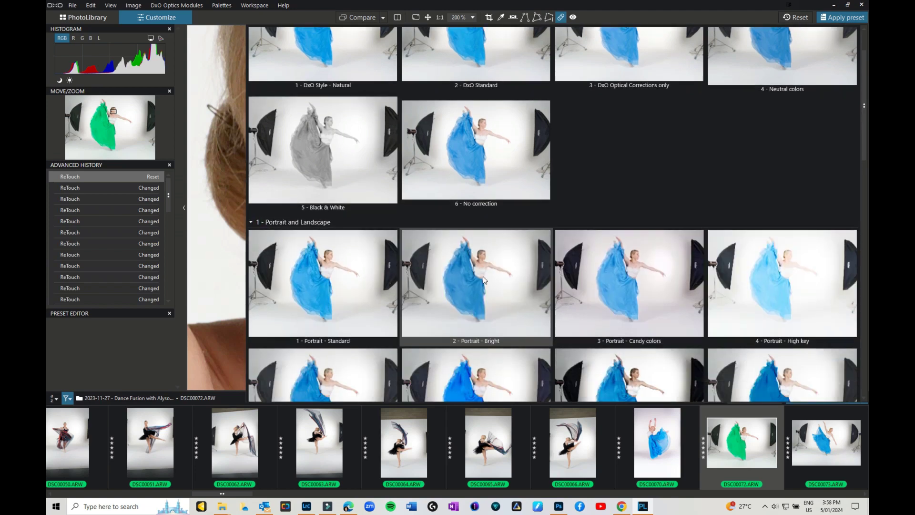
scroll(485, 281, down, 1)
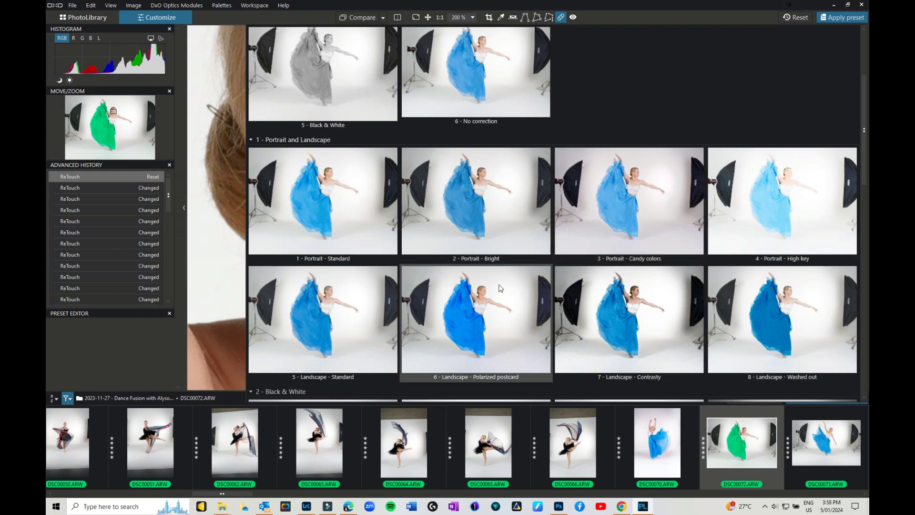
scroll(498, 288, down, 2)
scroll(496, 290, down, 1)
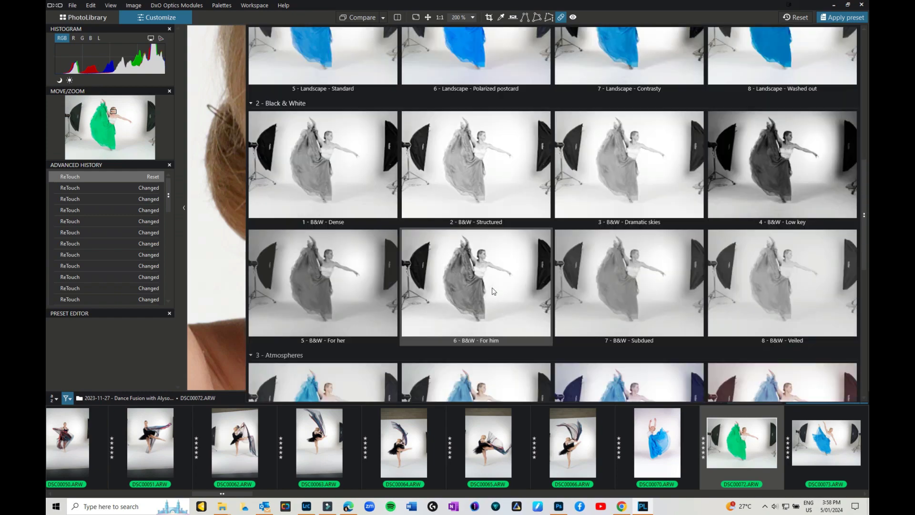
scroll(494, 291, down, 1)
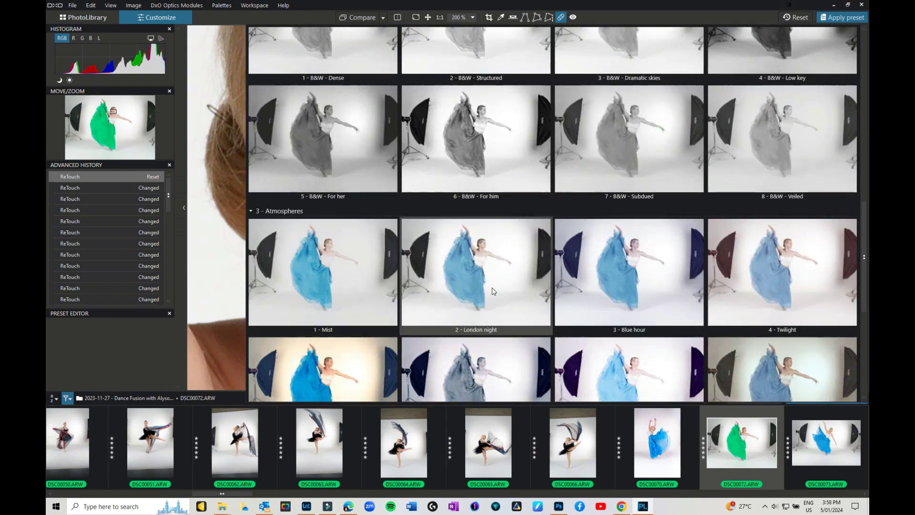
scroll(542, 289, down, 3)
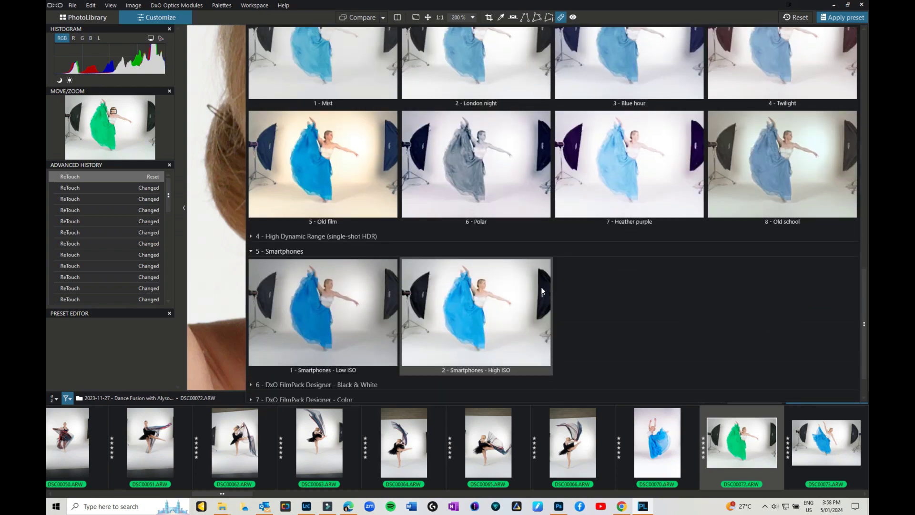
click(251, 236)
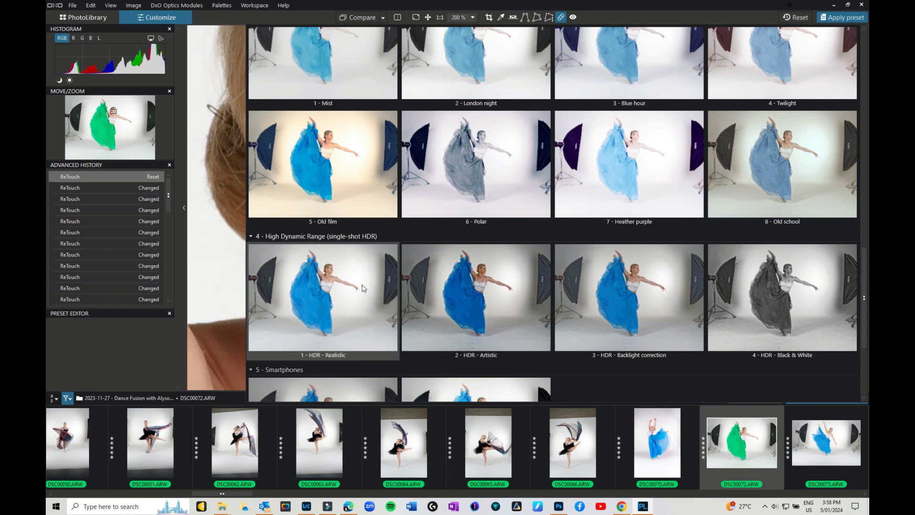
scroll(474, 279, up, 5)
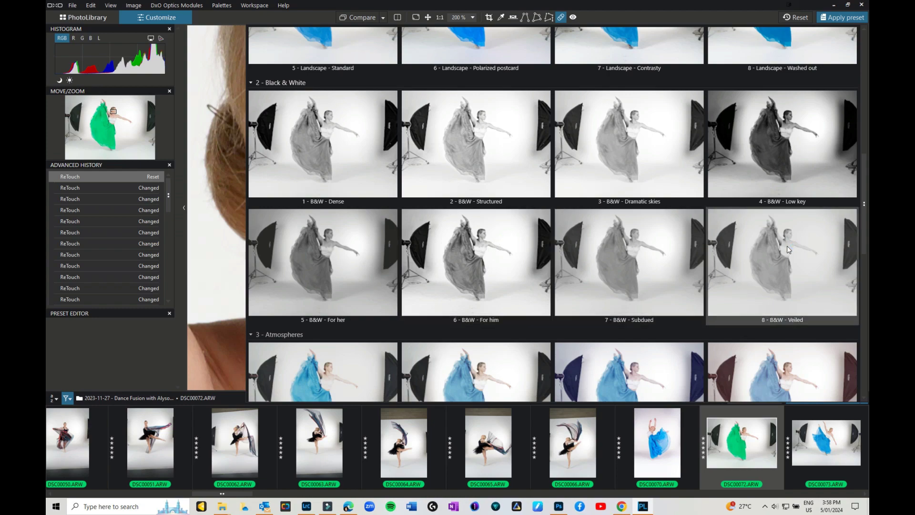
scroll(682, 248, down, 3)
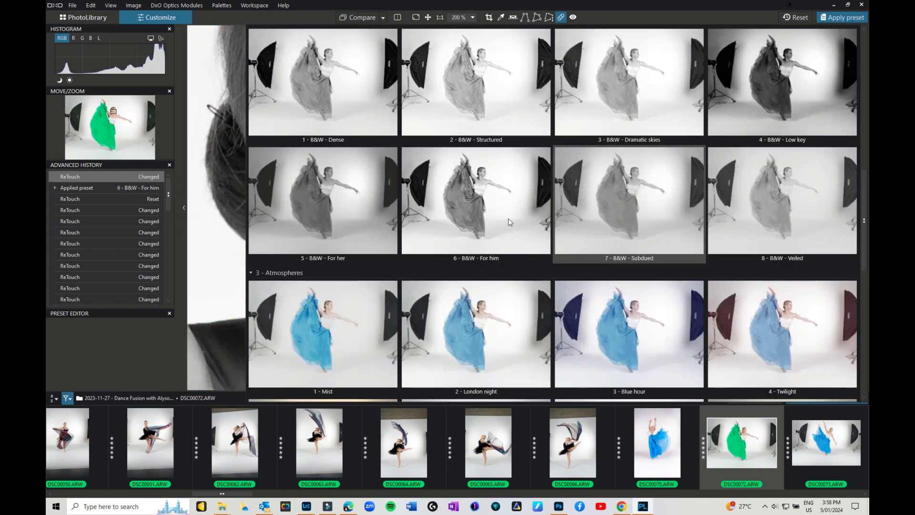
Apply the 'B&W - For her' preset, finish retouching, and switch to the Move tool to show the whole dancer photo
double_click(328, 202)
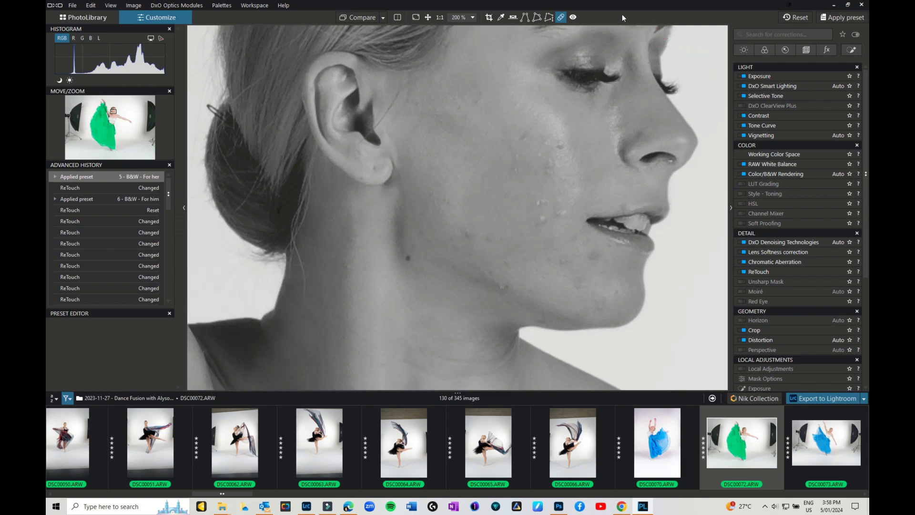
click(560, 18)
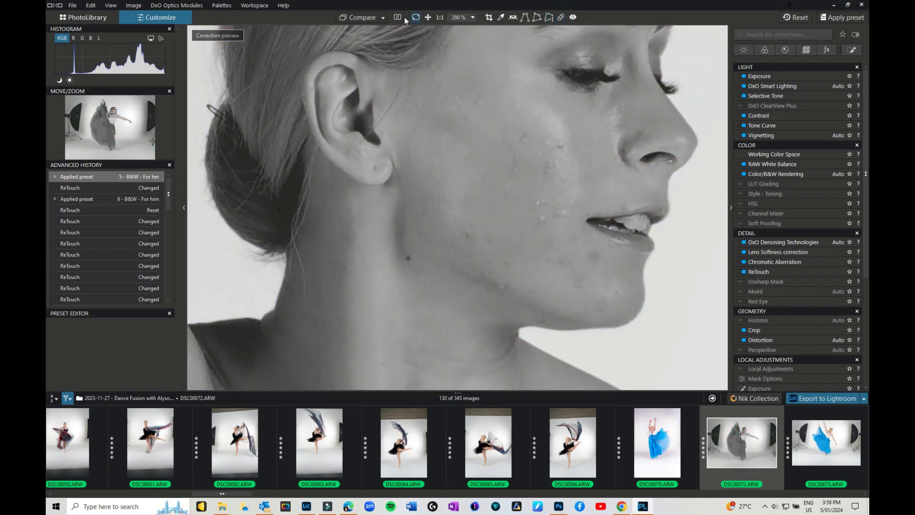
click(428, 18)
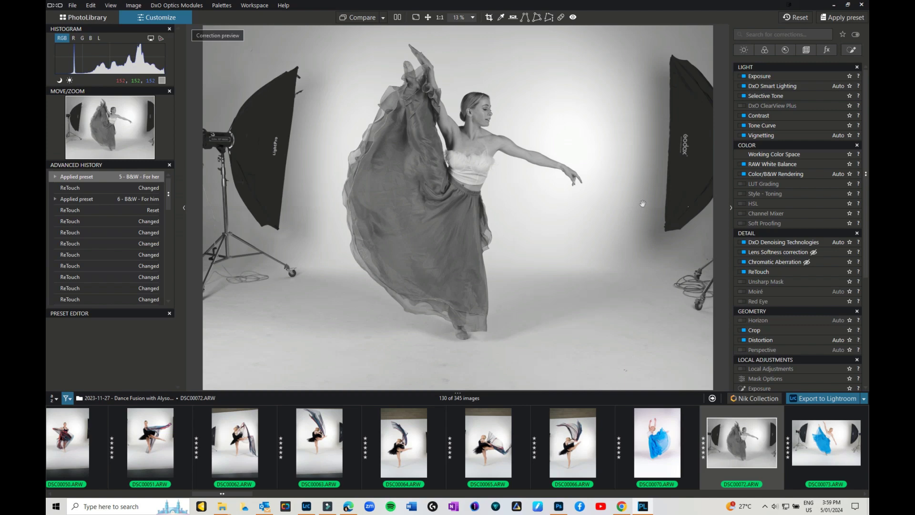
Show the Local Adjustments palette for the black-and-white DSC00072.ARW
click(851, 50)
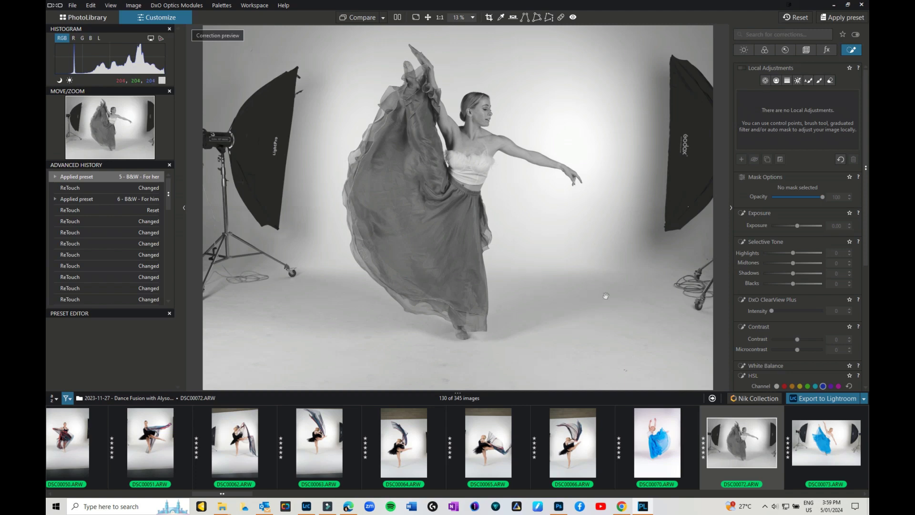
Open the blue-dress dancer photo DSC00070 and compare uncorrected and corrected side by side
click(652, 437)
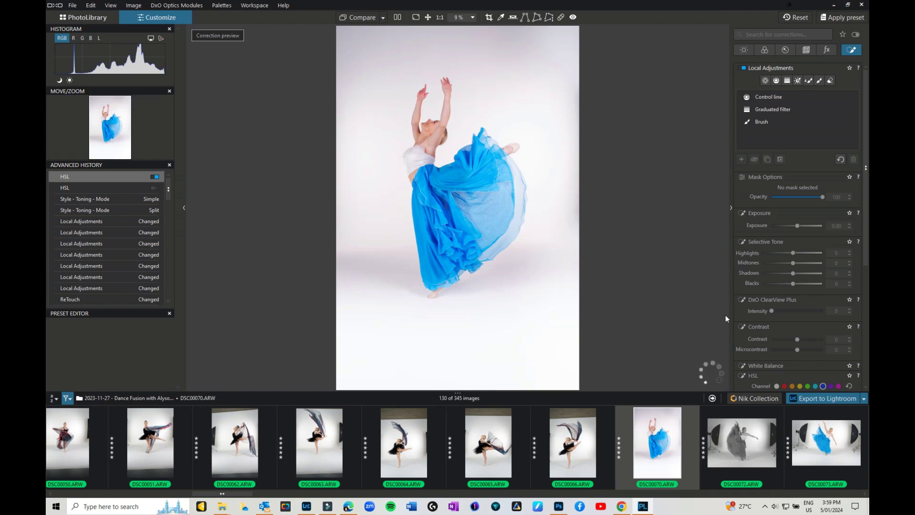
click(807, 123)
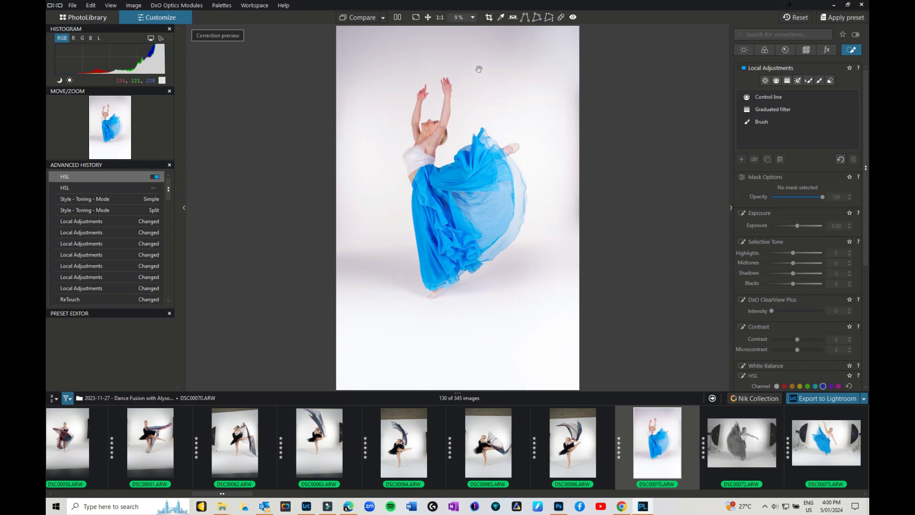
click(368, 19)
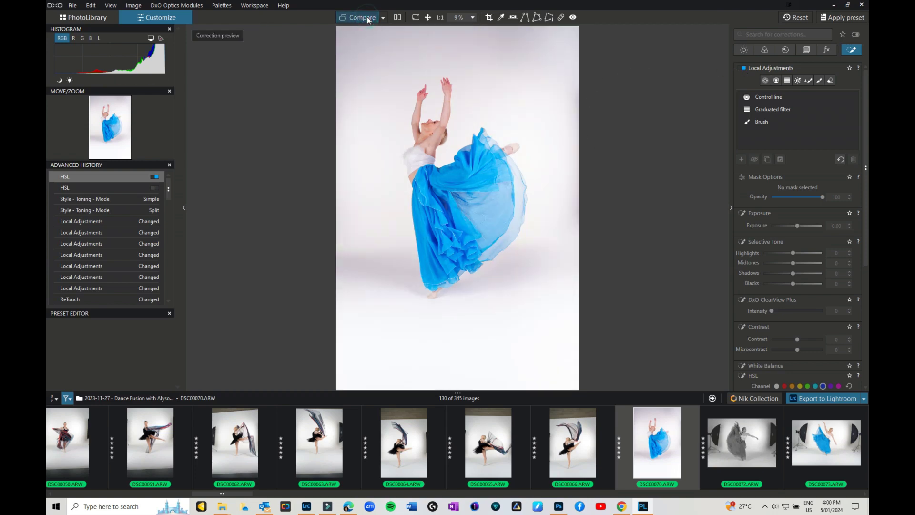
click(397, 18)
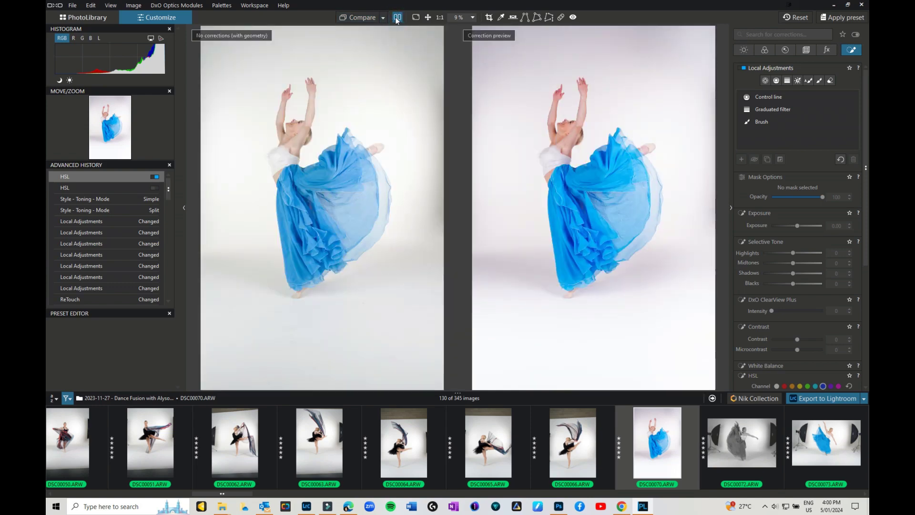
Inspect the settings of the control line and brush local adjustments
click(707, 169)
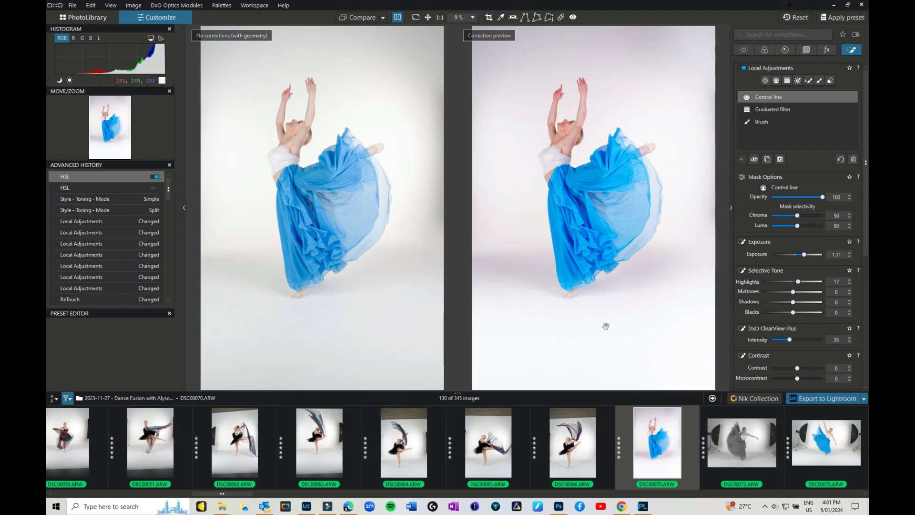
click(764, 125)
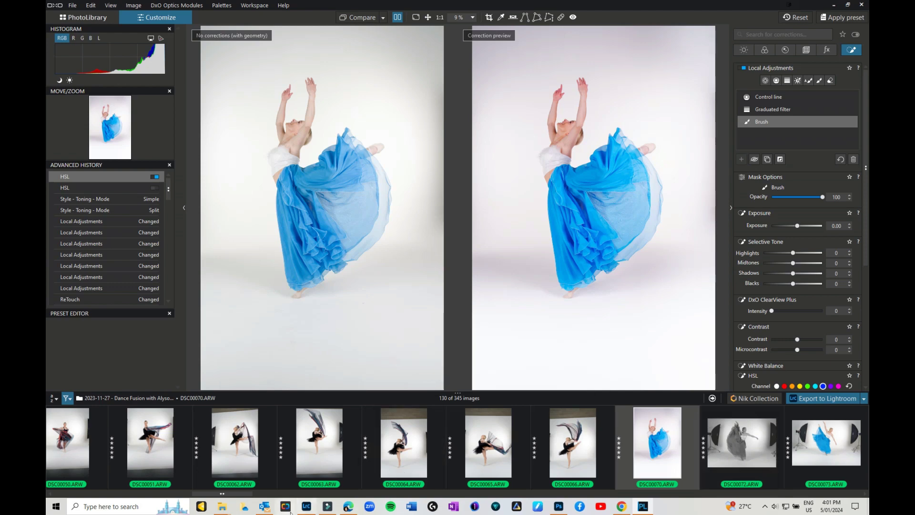
mouse_move(305, 510)
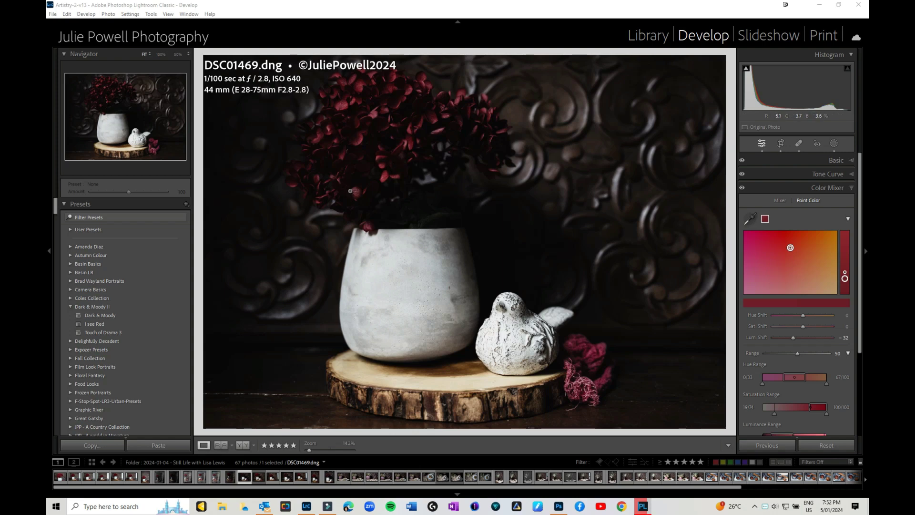
Select the DxO-processed still life DSC01469_DxO.dng in Lightroom's Develop filmstrip
click(258, 479)
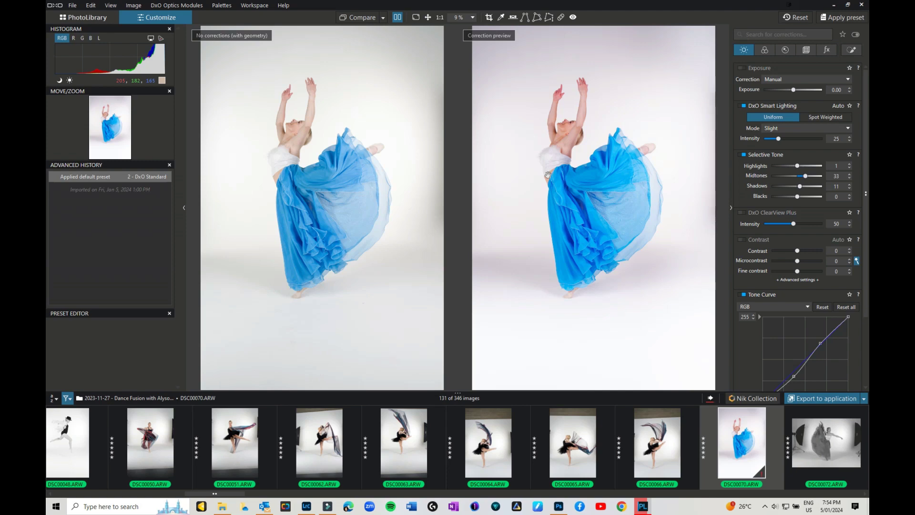
Open the Export to disk options and keep JPEG as the format (quality 90, 300 ppi)
click(865, 399)
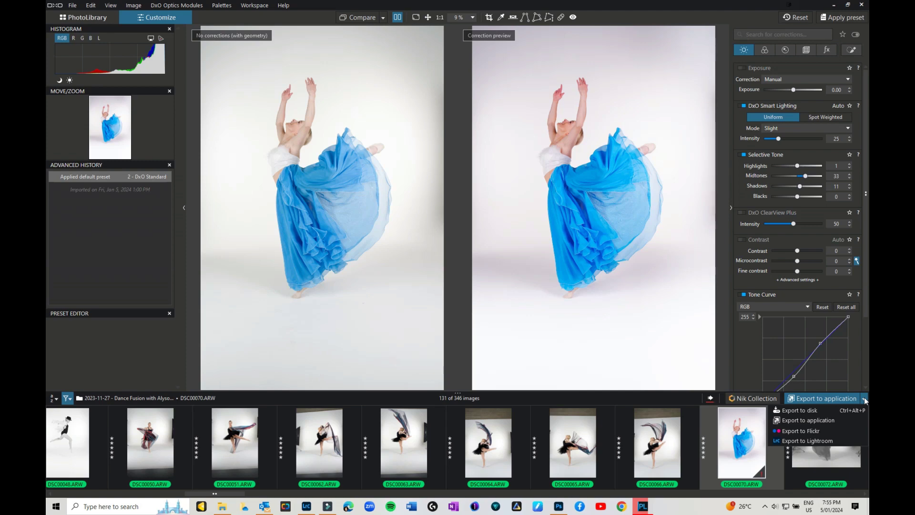
click(799, 411)
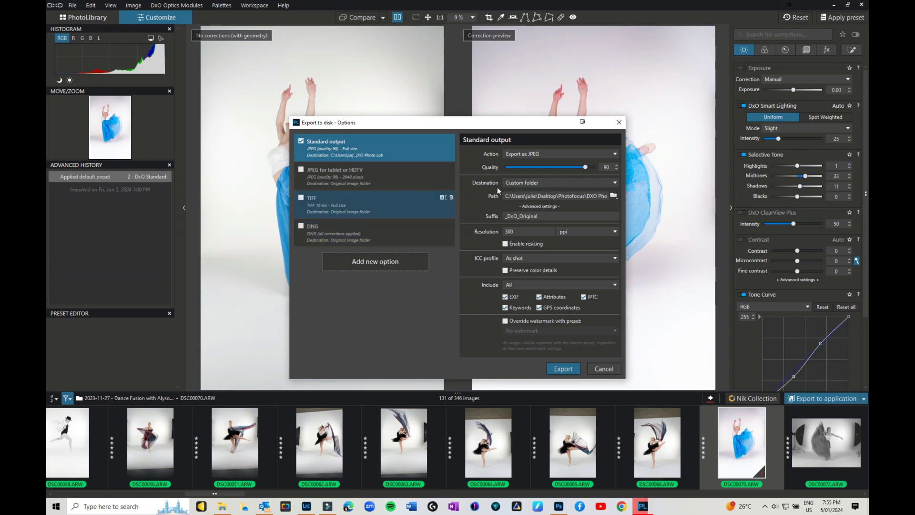
click(605, 154)
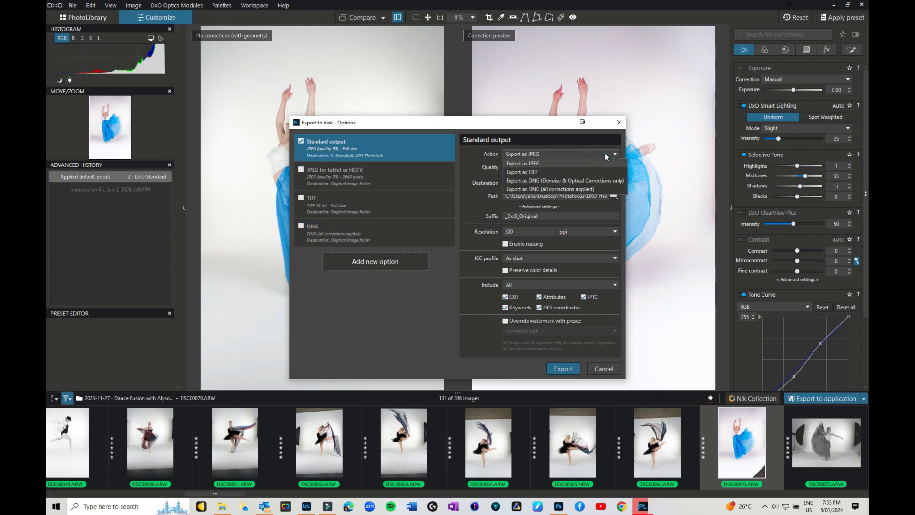
click(604, 153)
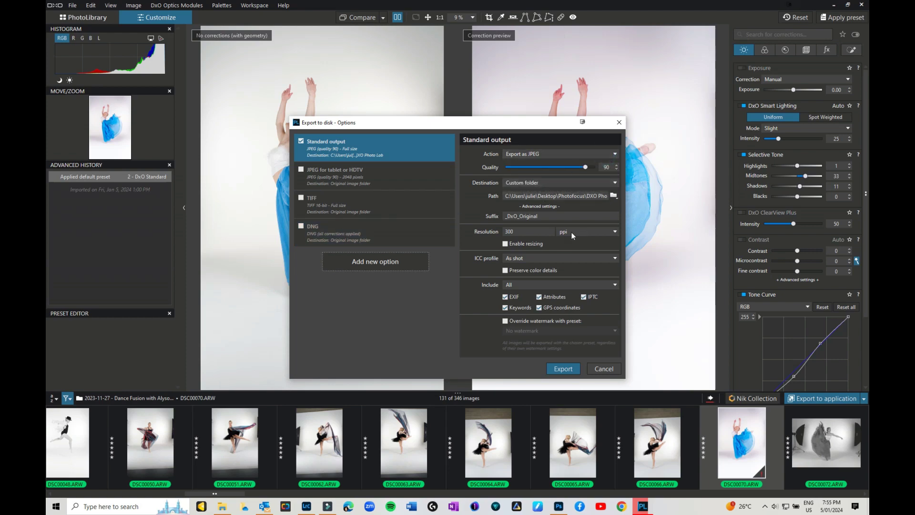